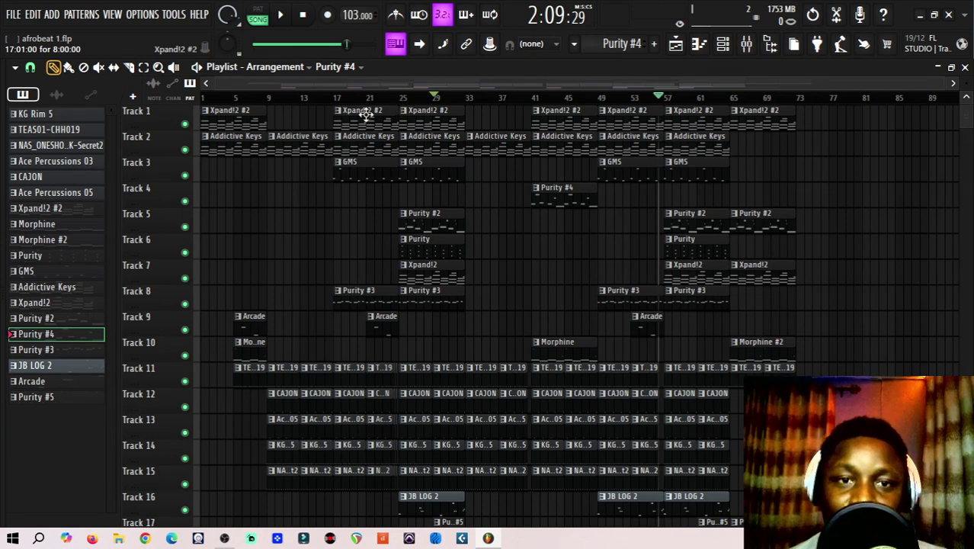
- Rewind the song position to the start and begin playback
click(317, 99)
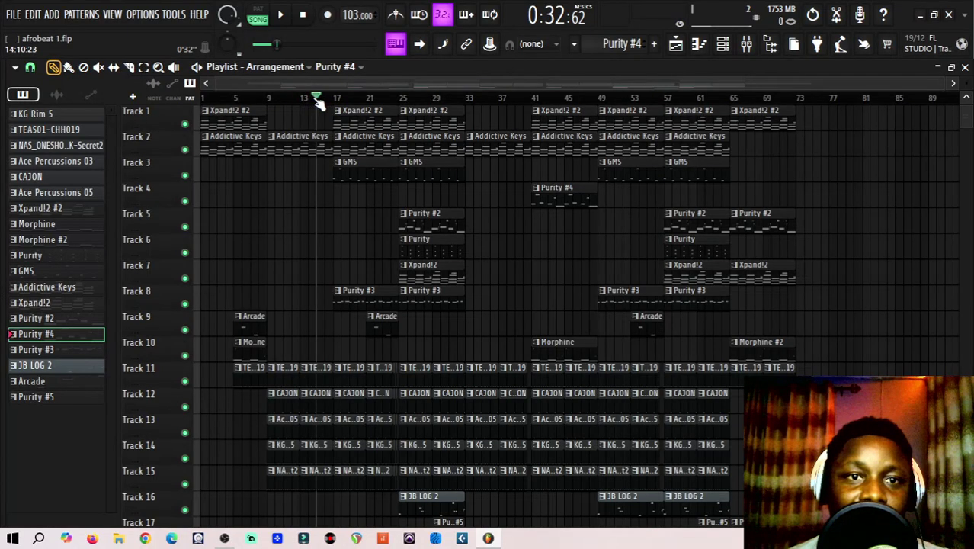
key(space)
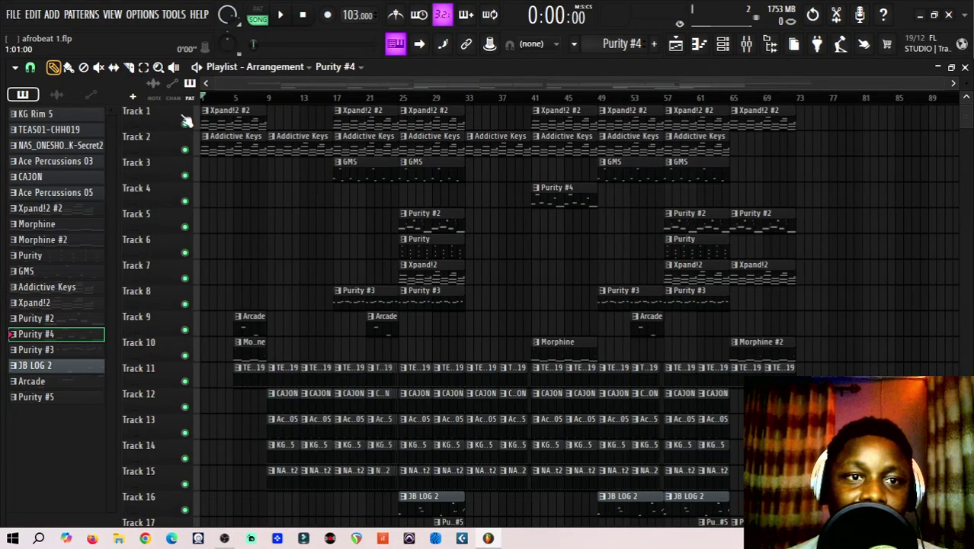
click(282, 16)
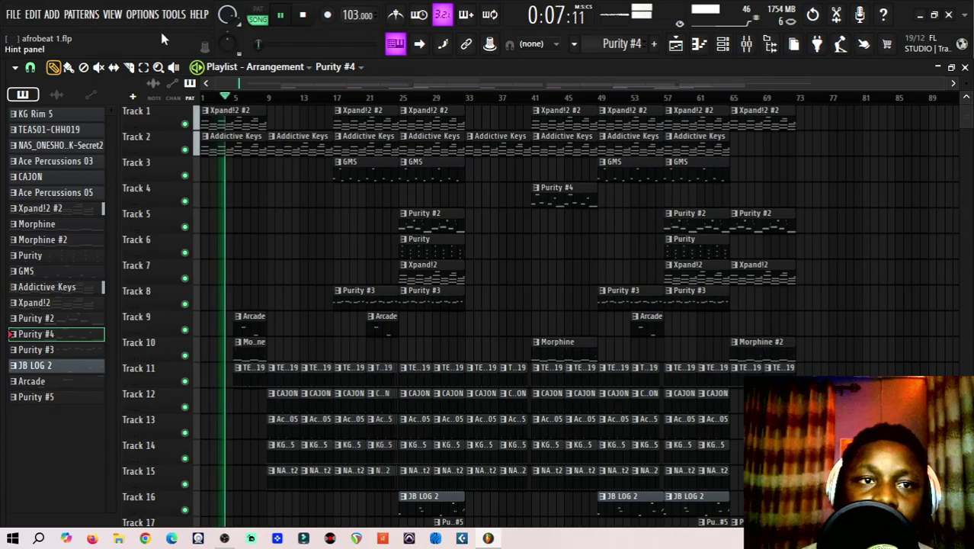
- Toggle smart disable for all plugins via Tools > Macros, then skip ahead and pause at 1:15:37
click(177, 18)
mouse_move(252, 61)
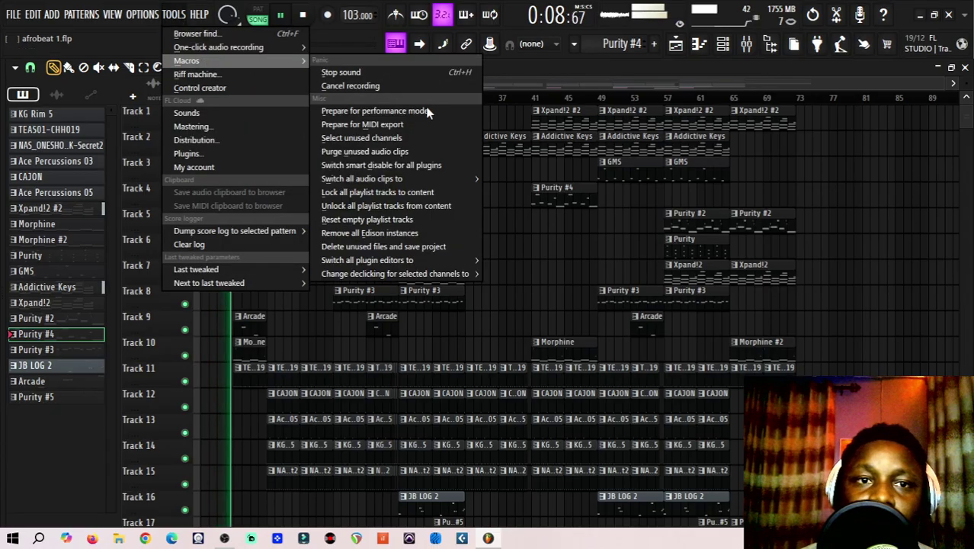
click(447, 170)
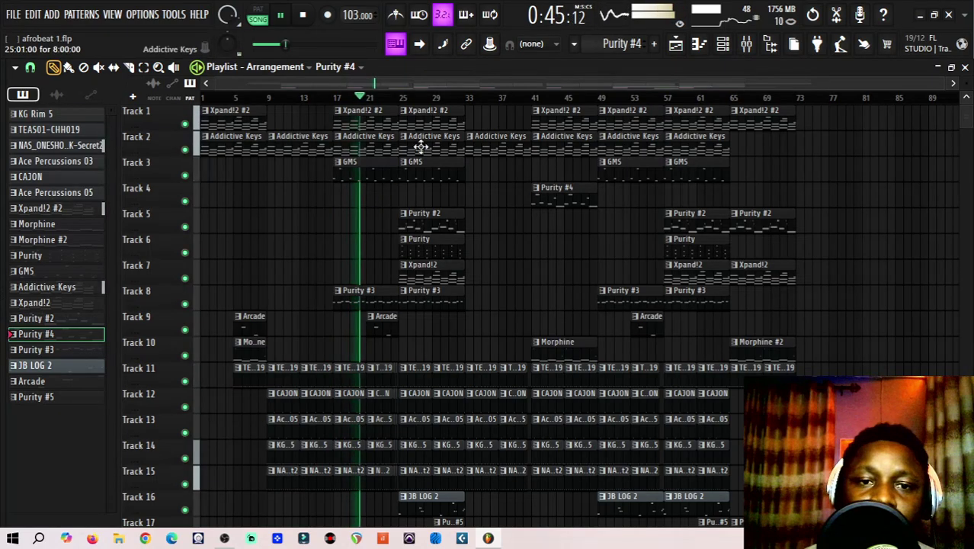
click(401, 102)
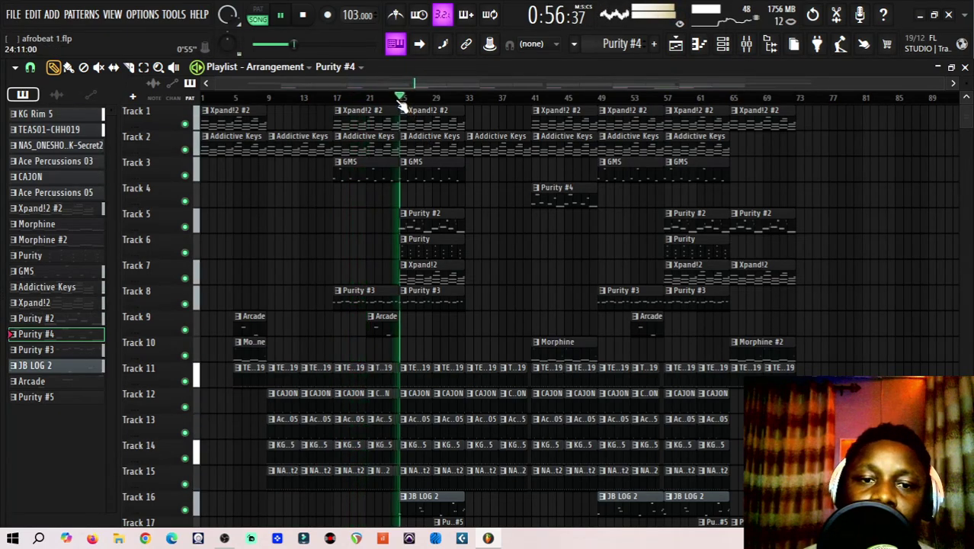
click(283, 20)
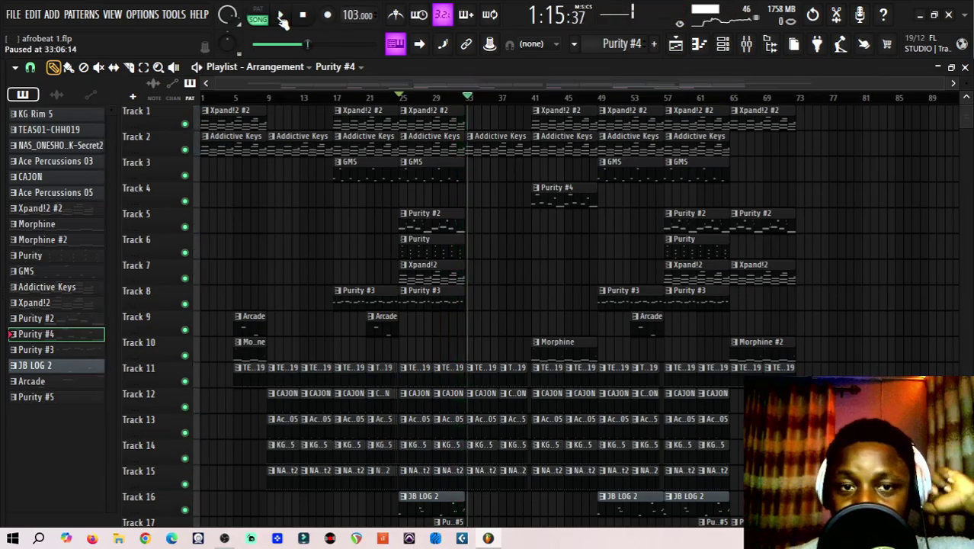
- Save the afrobeat 1.flp project with Ctrl+S
key(ctrl+s)
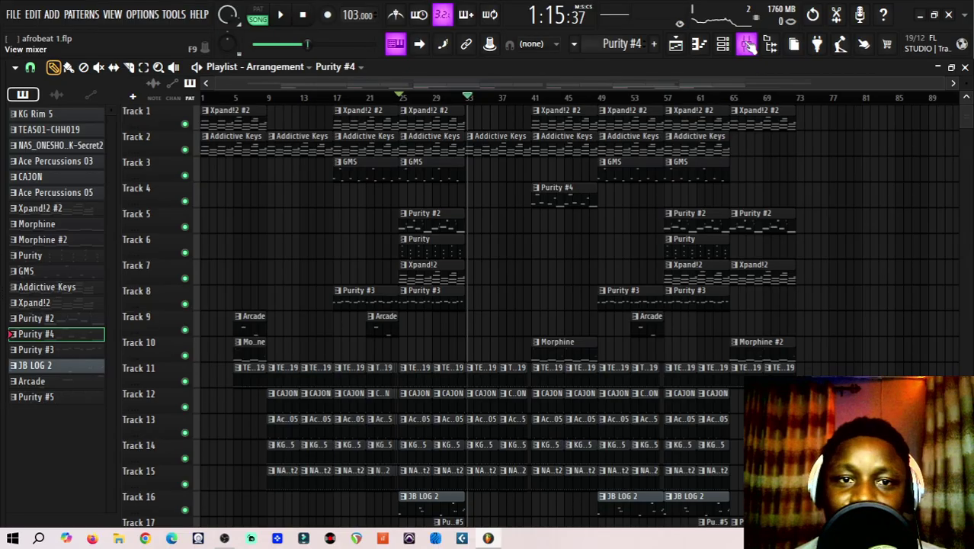
- Open the mixer and browse each insert's effects, from Jeb FX Clap across to Beat 2-vocal
click(747, 44)
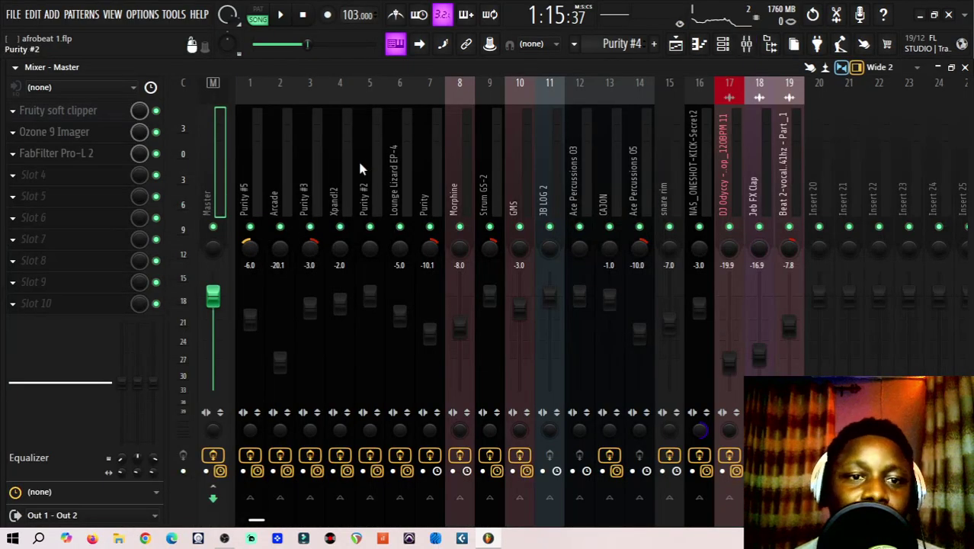
click(759, 180)
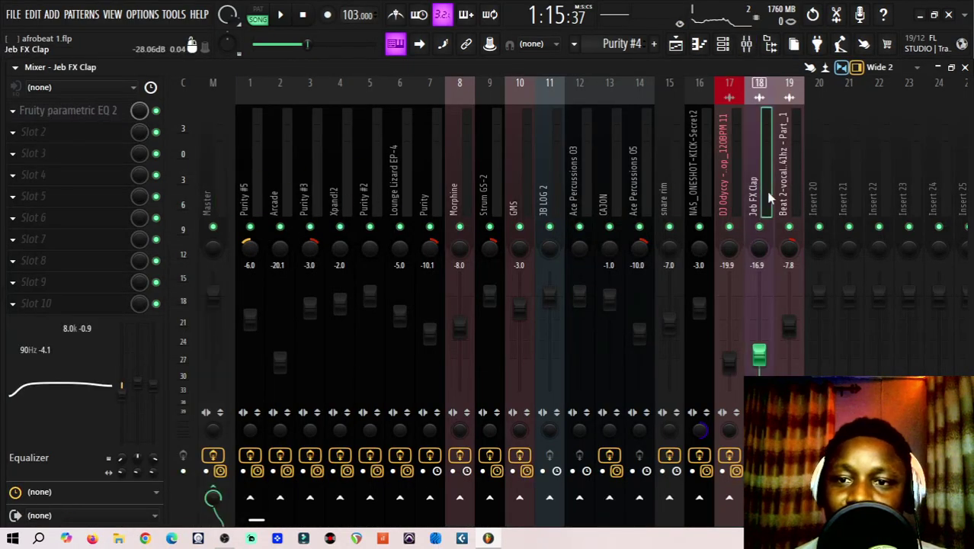
click(644, 183)
click(460, 175)
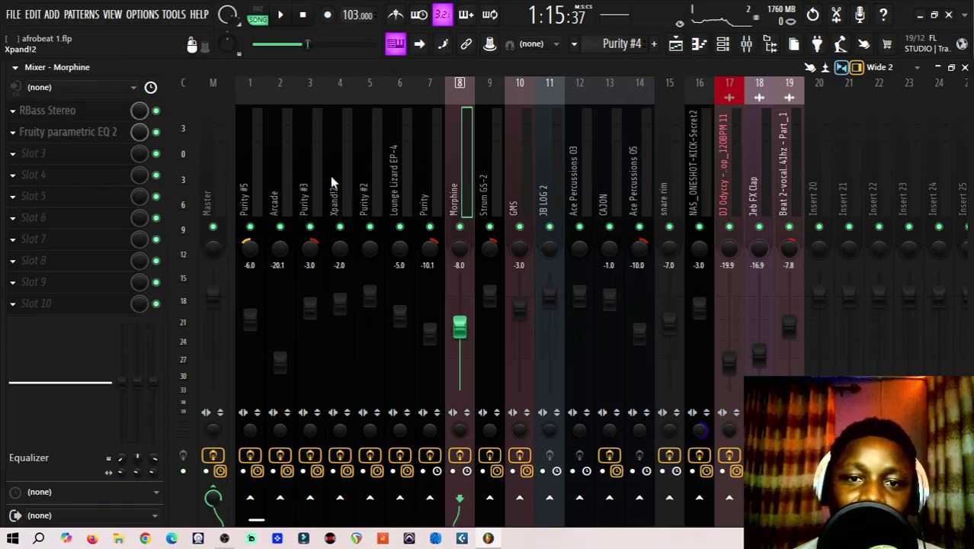
click(334, 183)
click(303, 178)
click(293, 178)
click(250, 177)
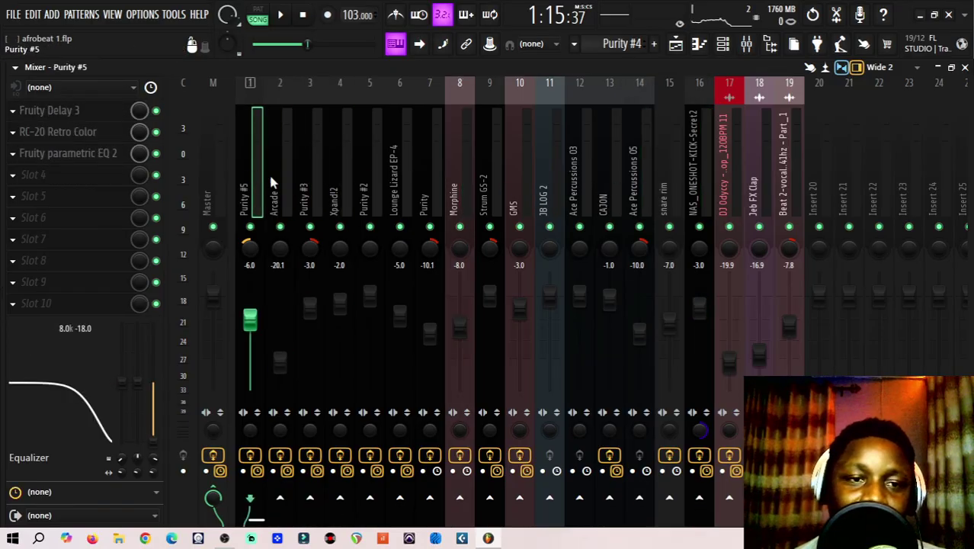
click(316, 183)
click(381, 181)
click(408, 187)
click(431, 191)
click(458, 192)
click(495, 190)
click(555, 208)
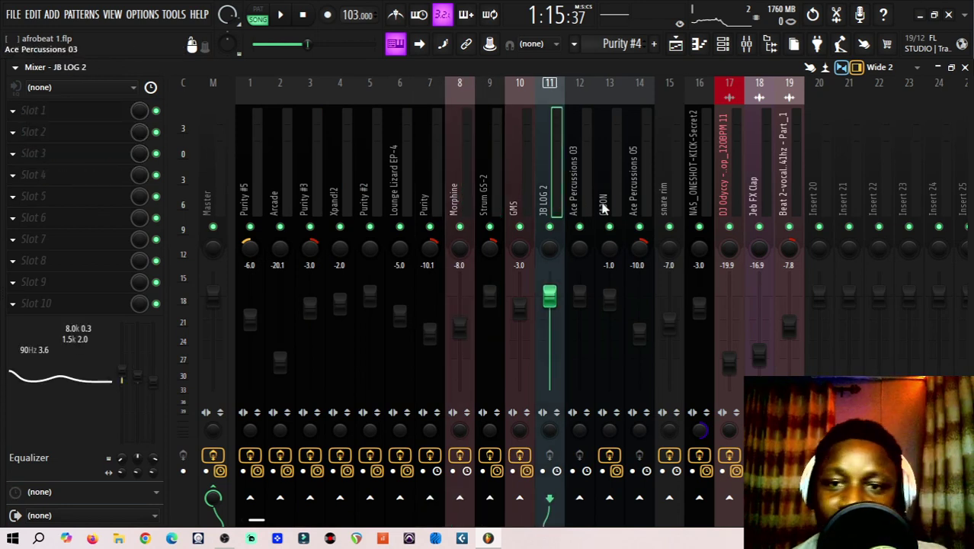
click(638, 200)
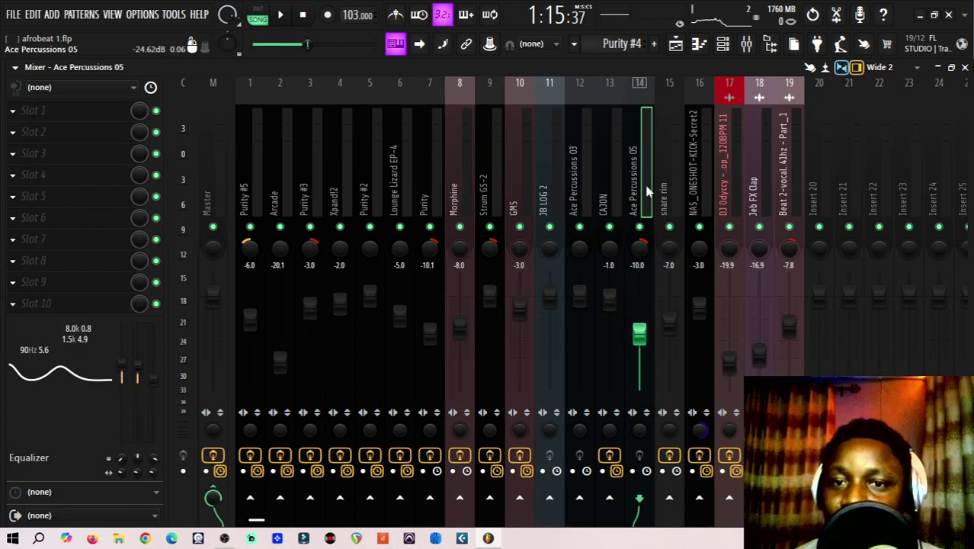
click(792, 194)
- Recheck the Purity, Arcade, kick, shaker and GMS inserts, ending on CAJON's Fruity parametric EQ 2 chain
click(251, 202)
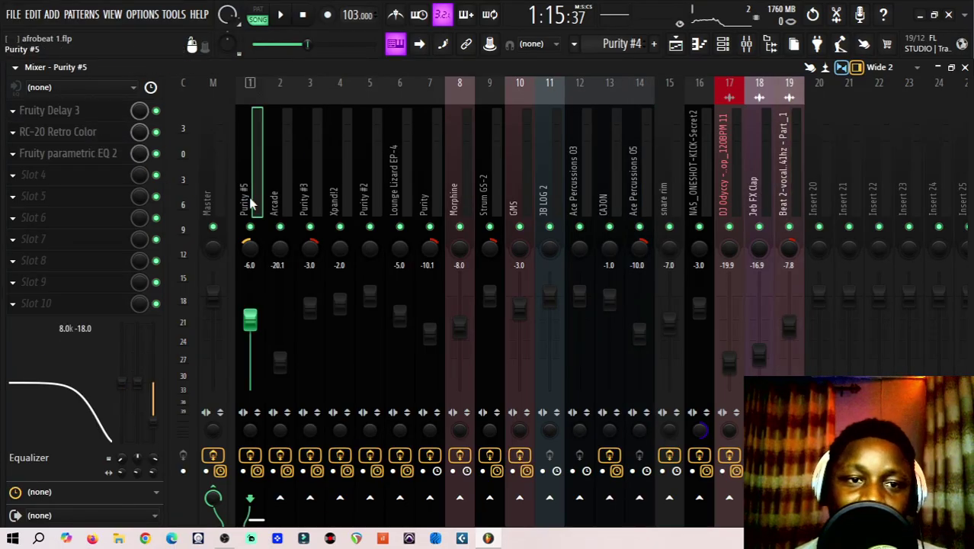
click(280, 192)
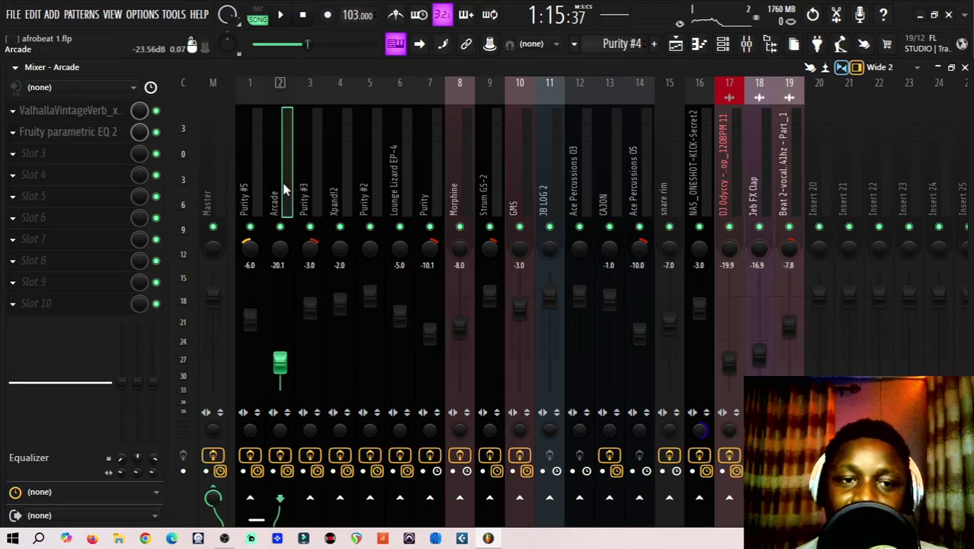
click(305, 195)
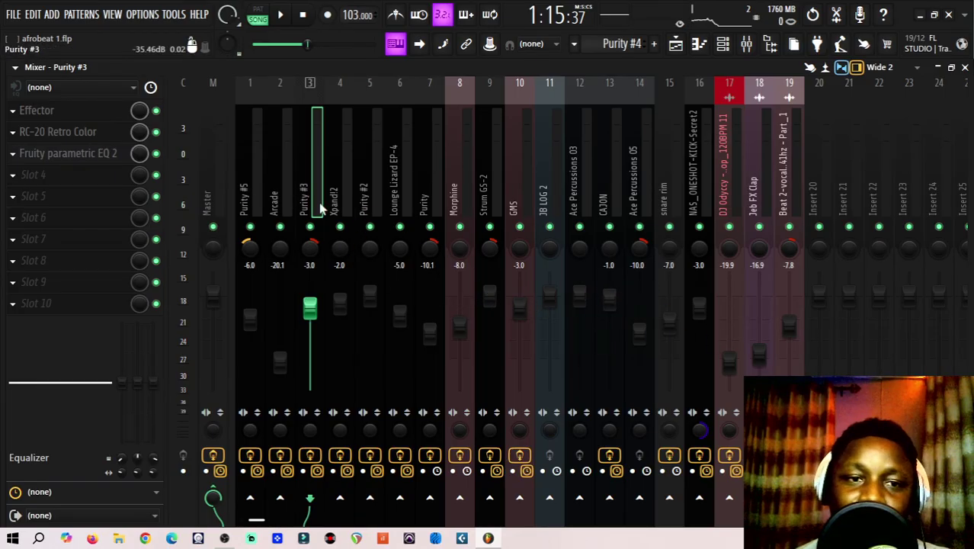
click(256, 178)
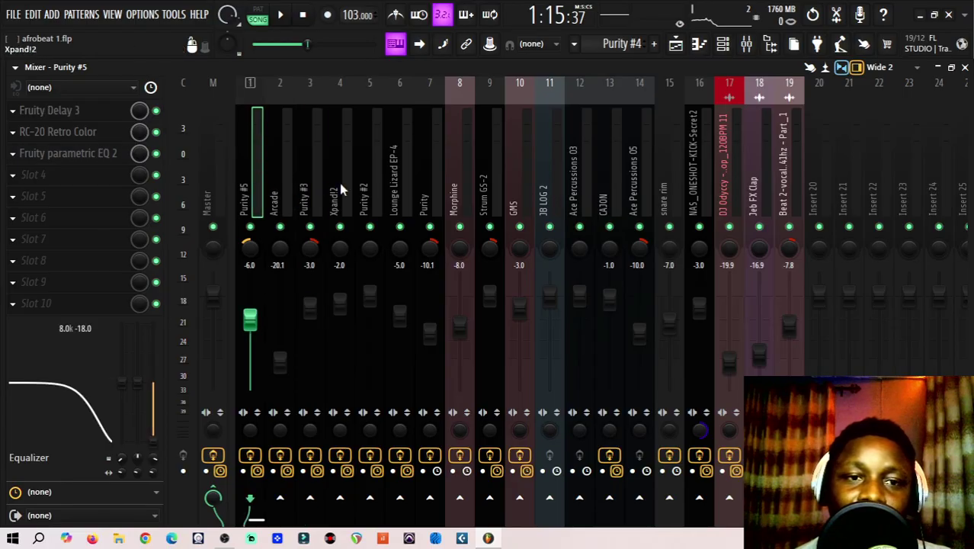
click(434, 181)
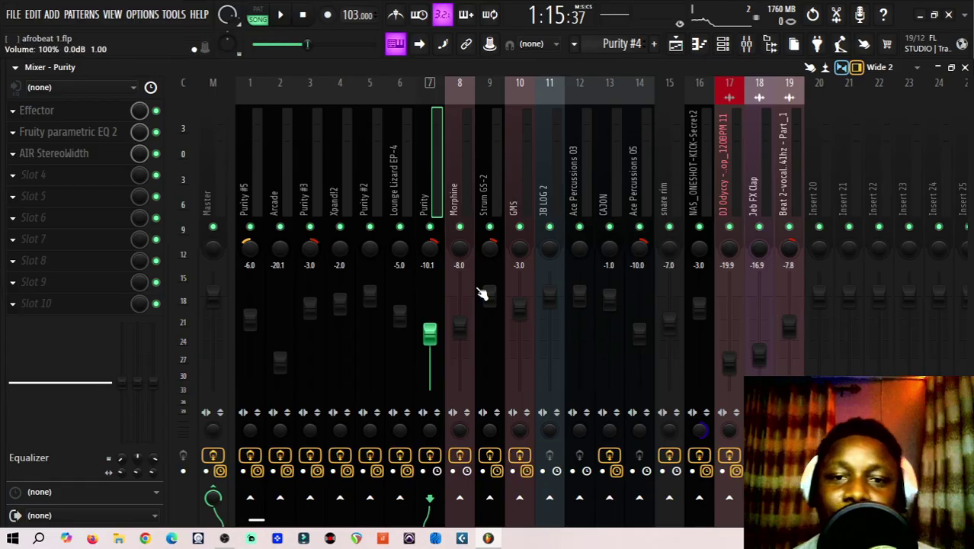
click(703, 169)
click(737, 182)
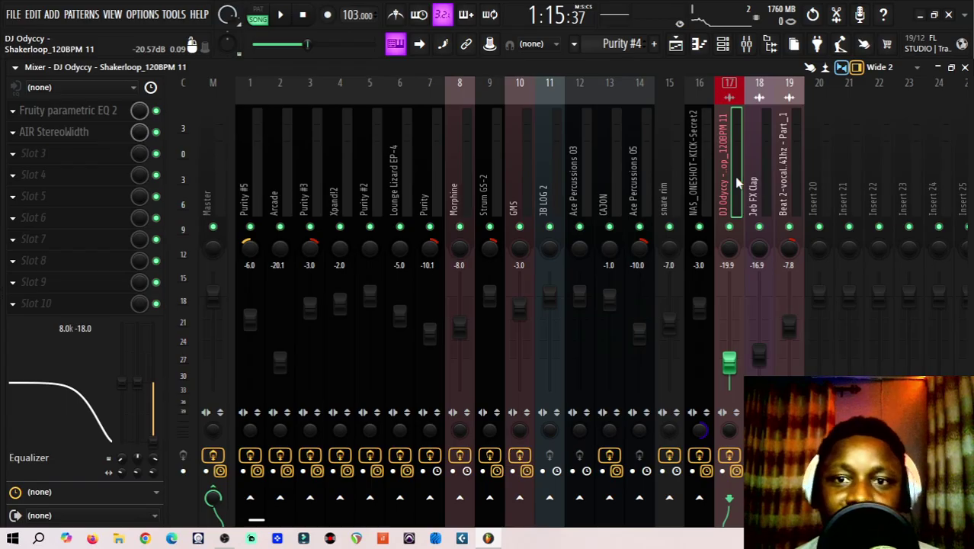
click(425, 183)
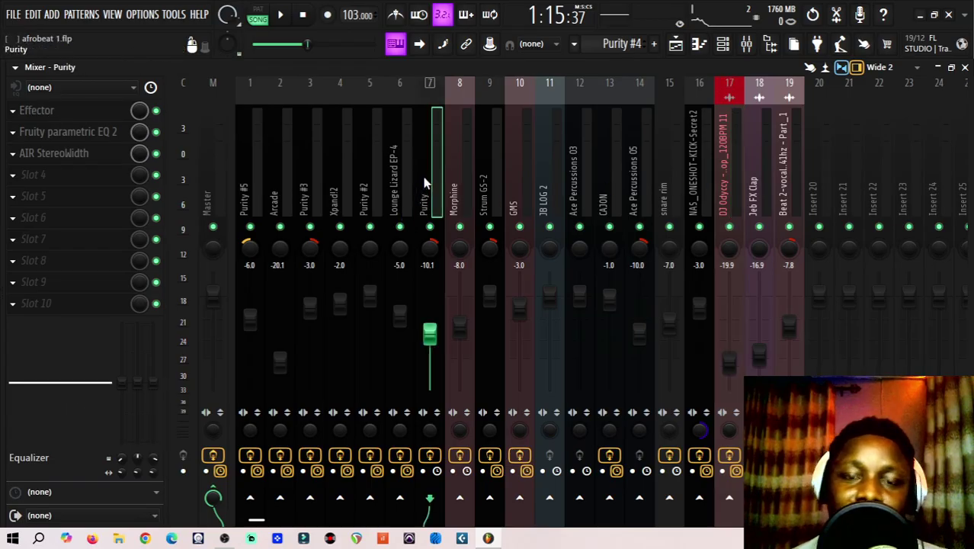
click(393, 173)
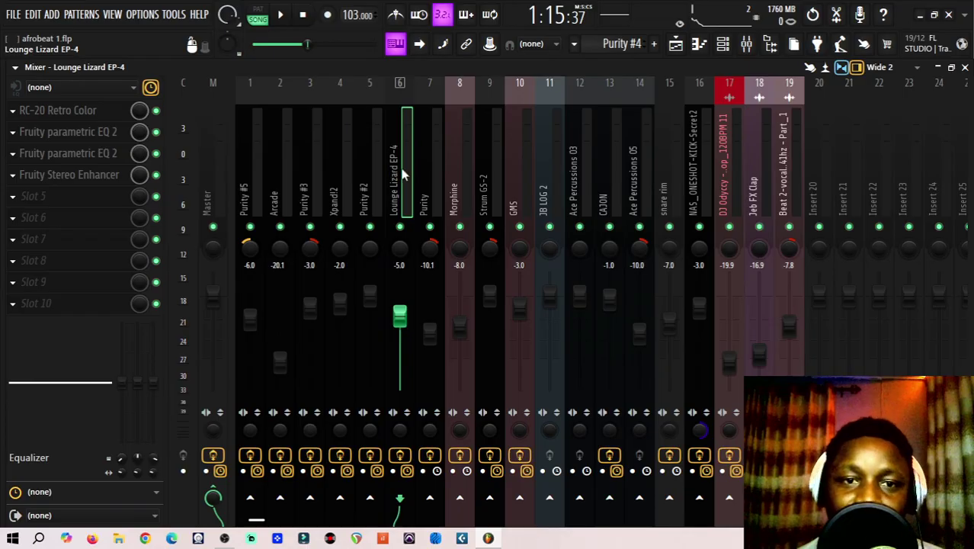
click(423, 186)
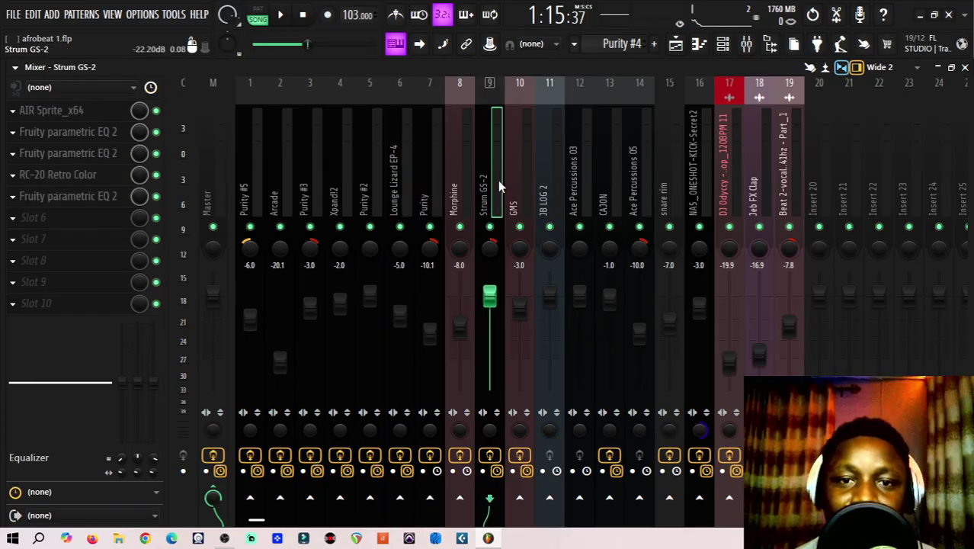
click(319, 192)
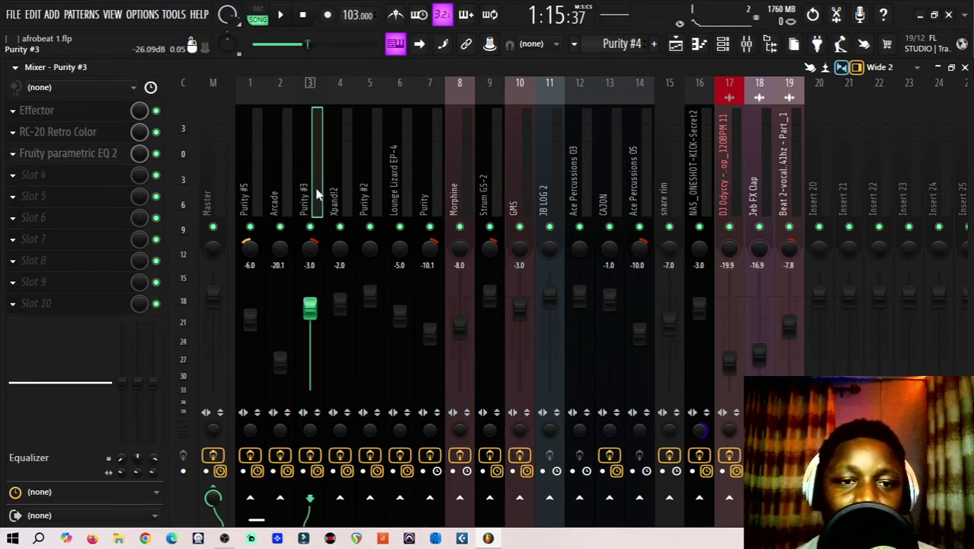
click(508, 168)
click(658, 188)
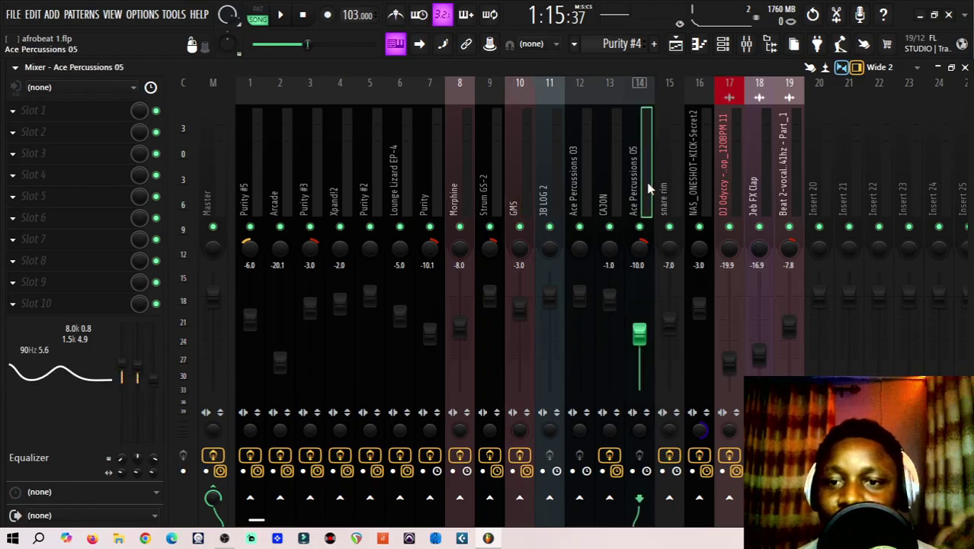
click(792, 176)
click(729, 176)
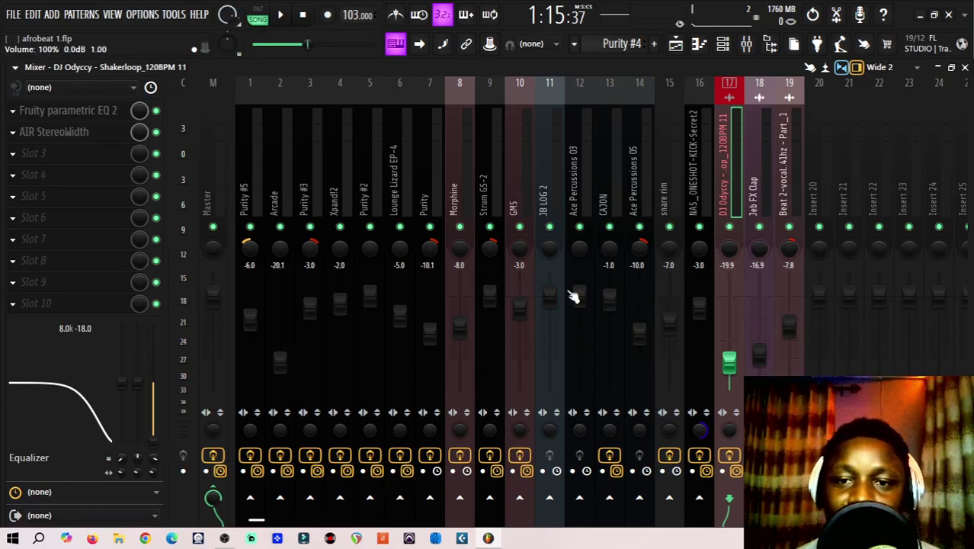
click(607, 183)
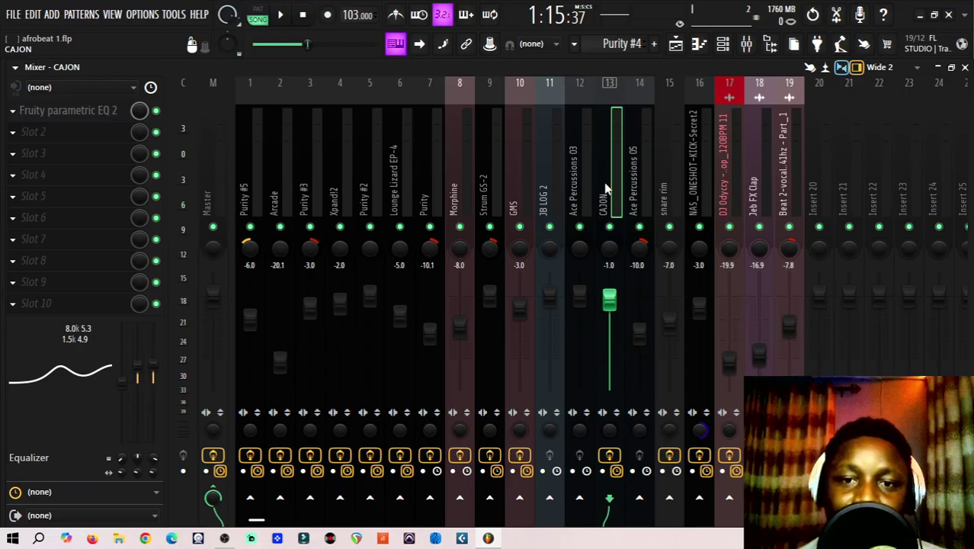
- Play and pause briefly, step through Morphine, Strum GS-2, Purity and Lounge Lizard EP-4, then select Master
click(281, 21)
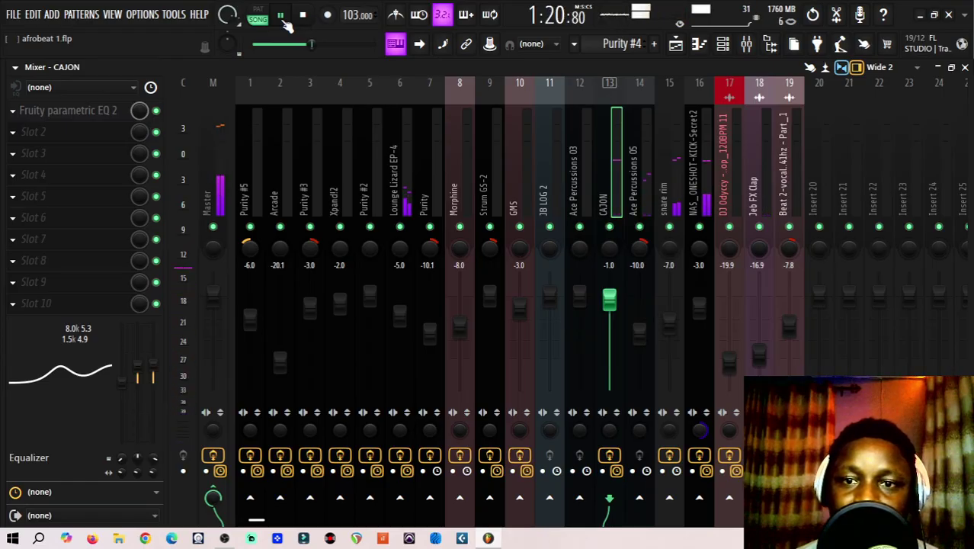
click(282, 20)
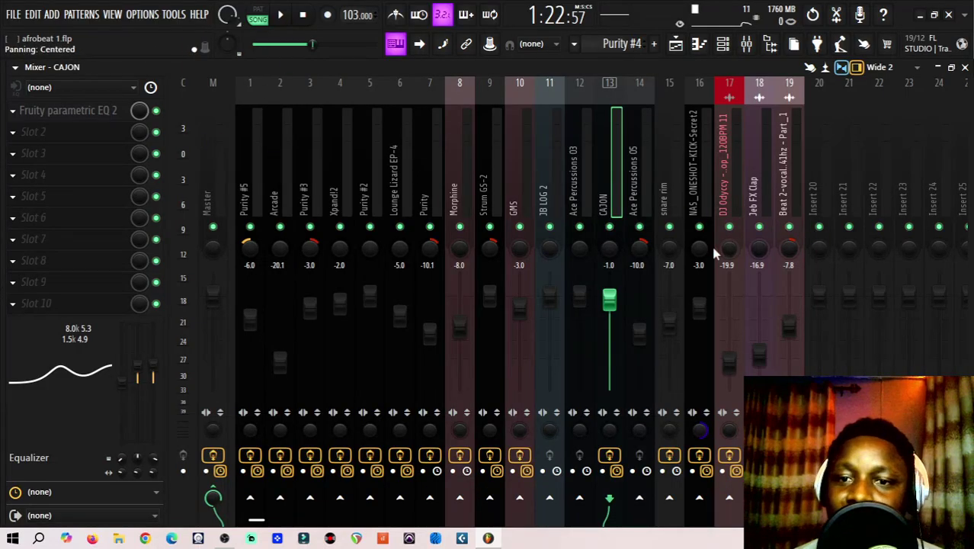
click(461, 175)
click(482, 179)
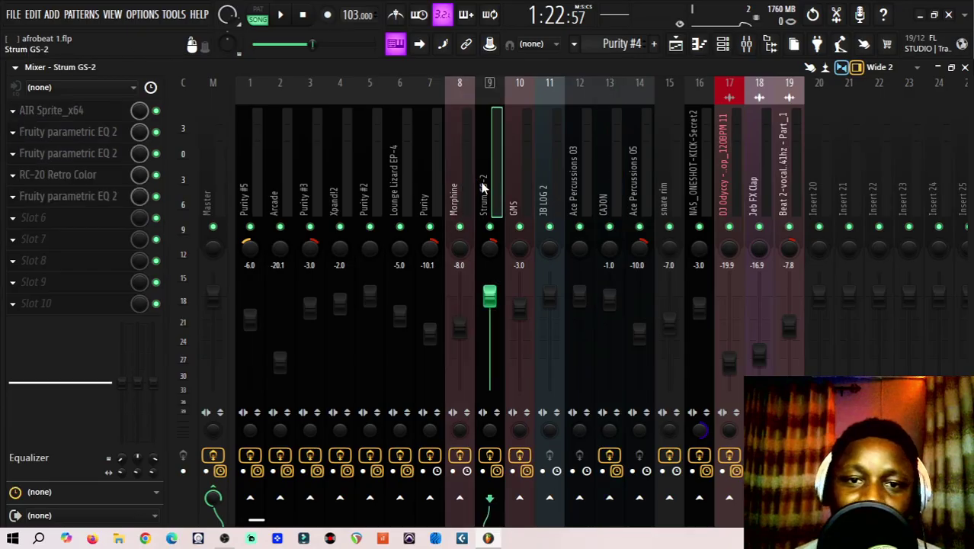
click(429, 200)
click(393, 199)
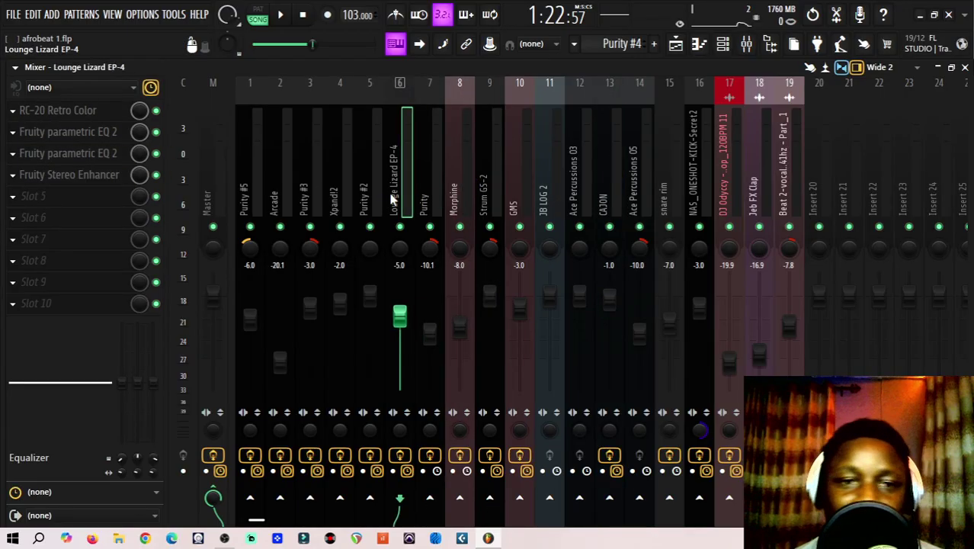
click(220, 182)
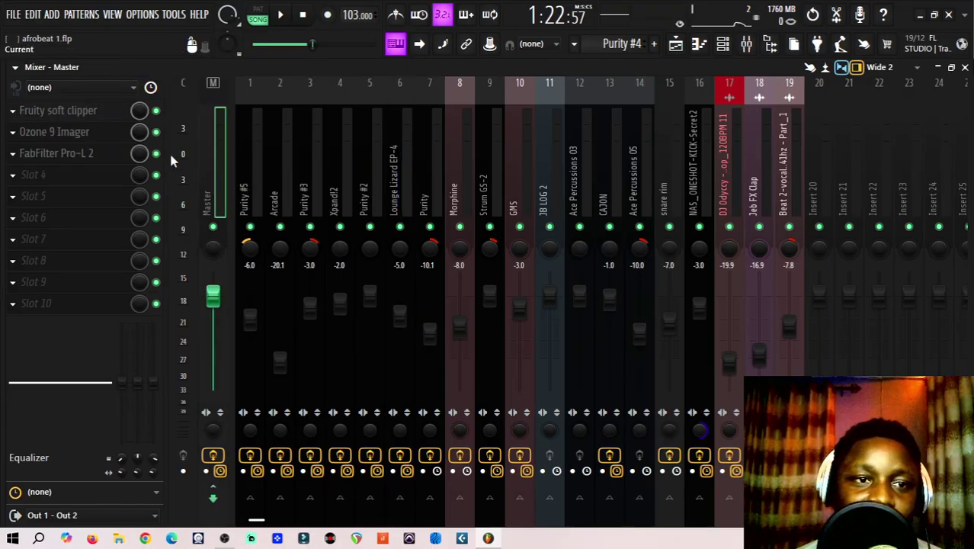
- Bypass the master's Ozone 9 Imager and audition from an earlier position, pausing at 1:05:86
click(156, 133)
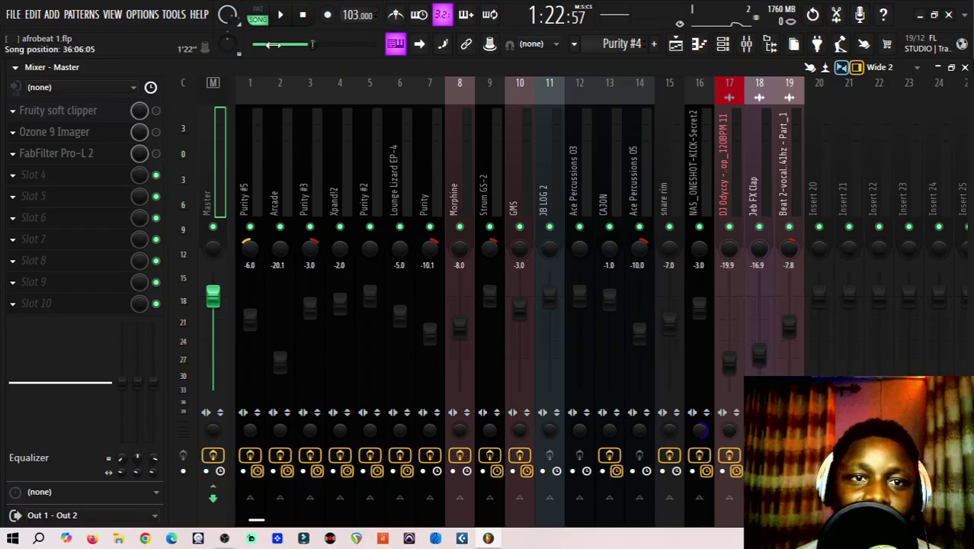
drag(312, 43, 292, 43)
click(282, 15)
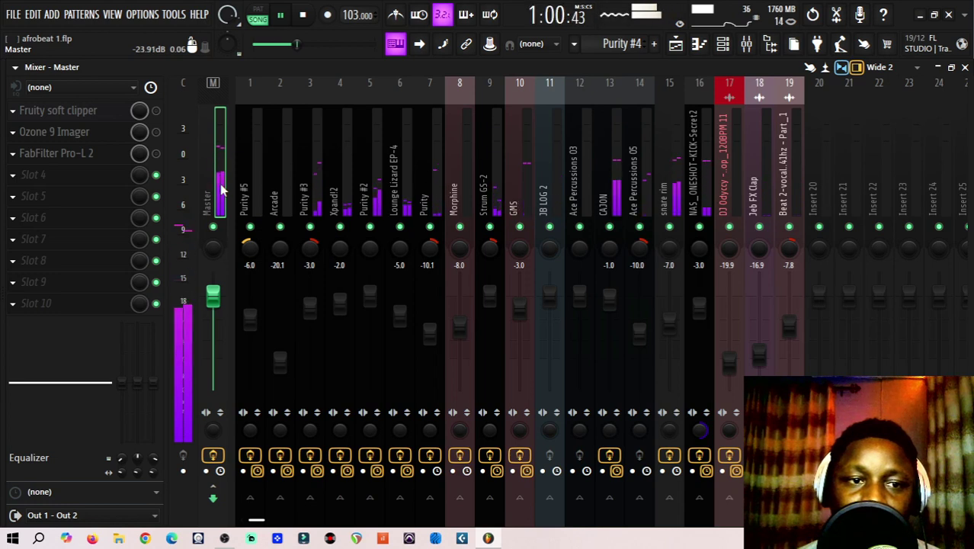
click(280, 16)
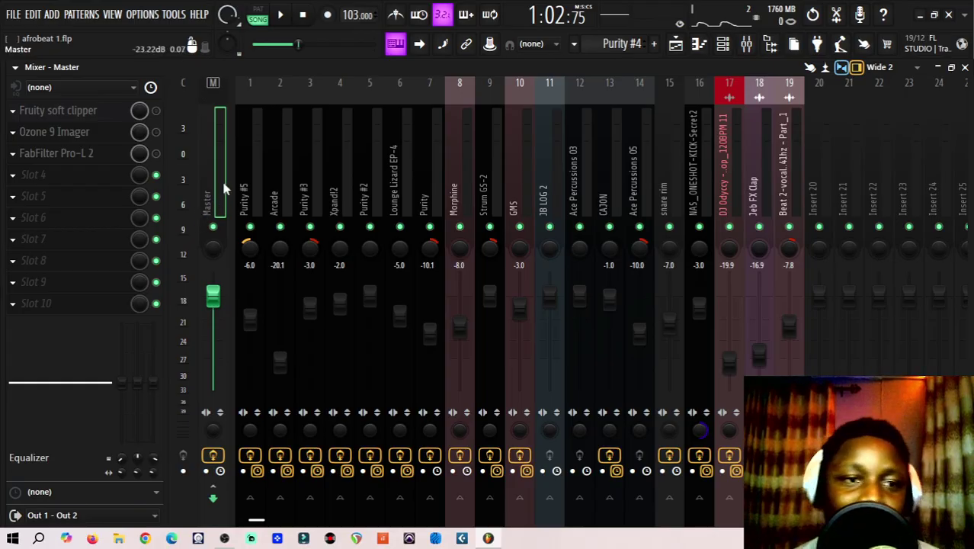
click(281, 16)
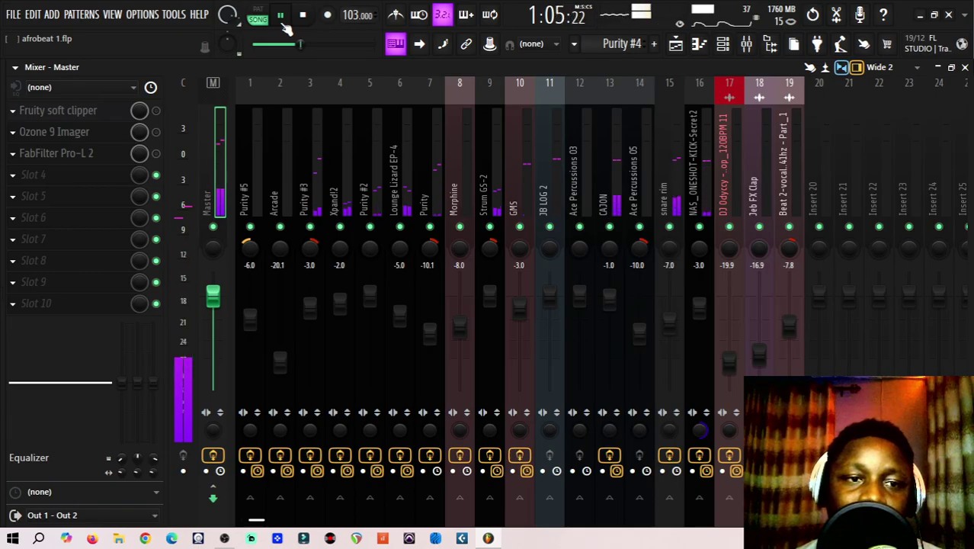
click(283, 19)
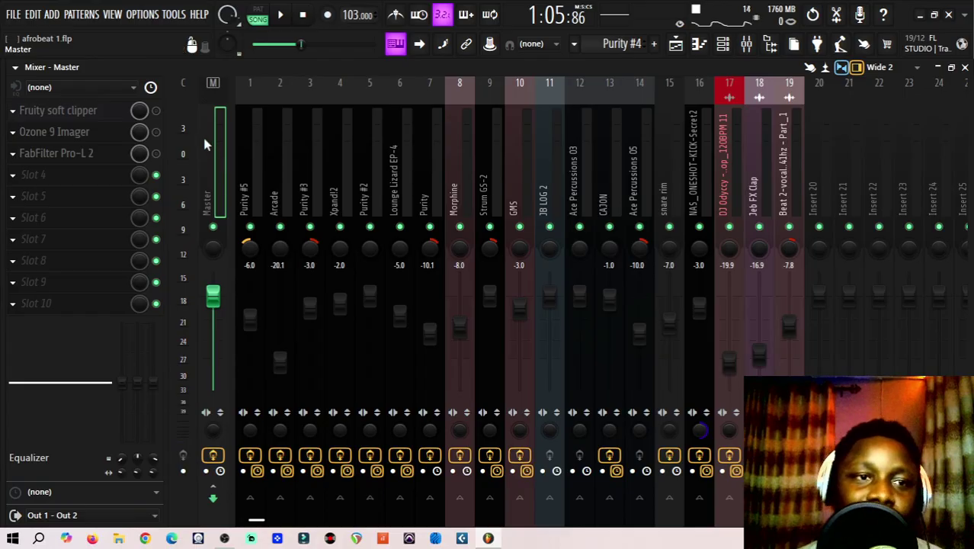
- Open the master's Fruity soft clipper and position its window over the mixer
click(101, 109)
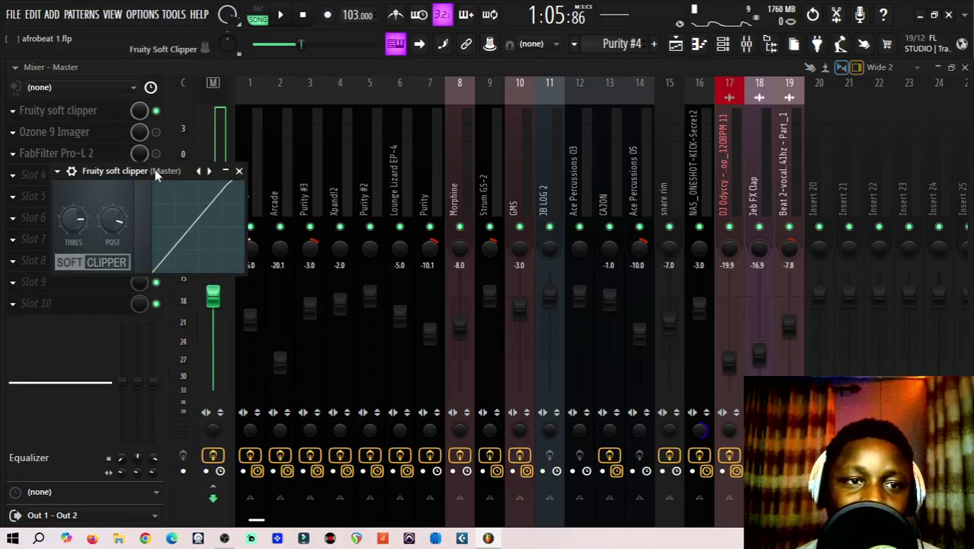
drag(155, 173, 344, 119)
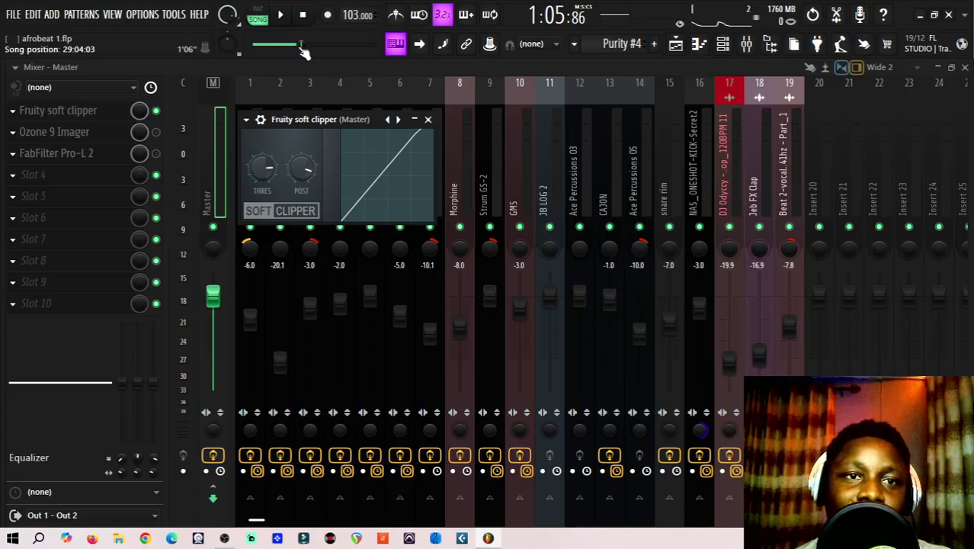
- Tune the soft clipper during playback, settling on -1.9 dB threshold and 83% post gain
key(space)
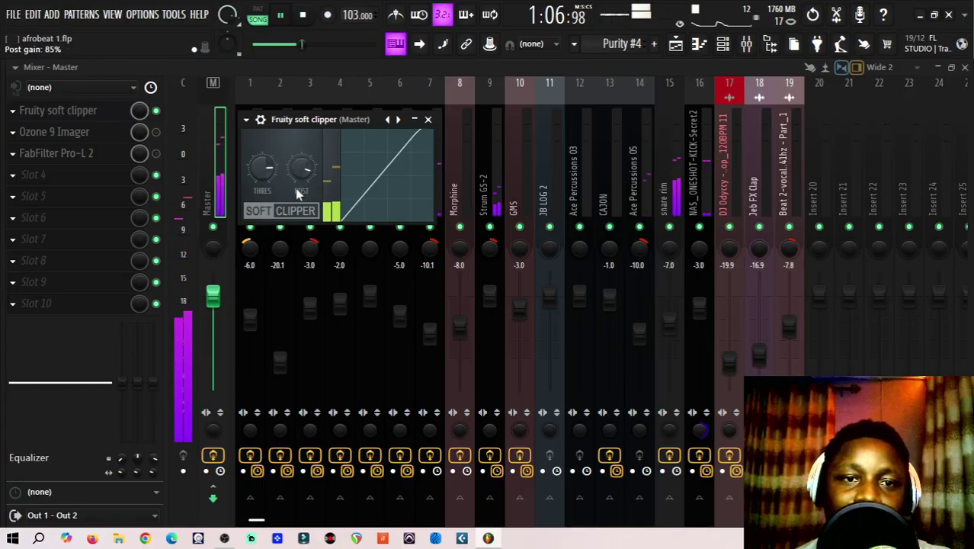
drag(298, 195, 298, 180)
key(space)
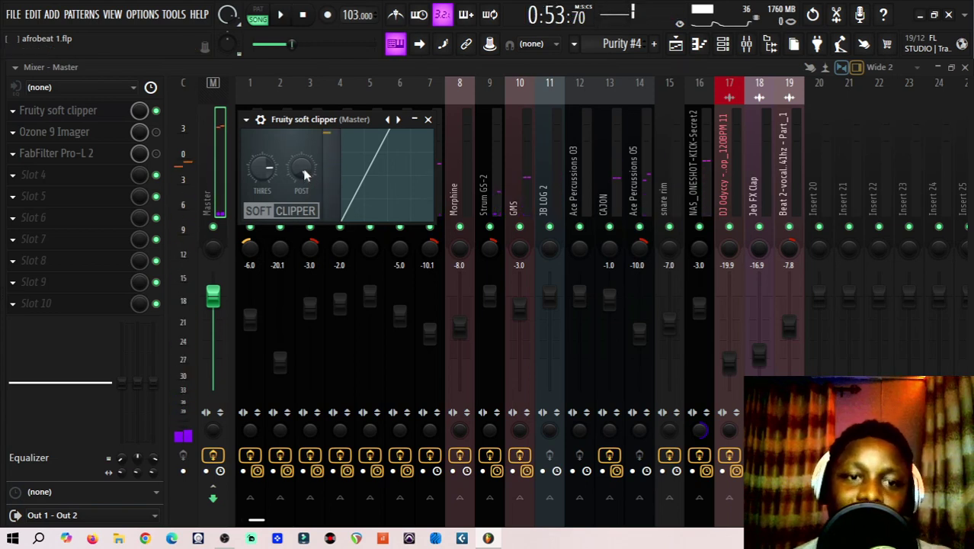
drag(301, 168, 301, 183)
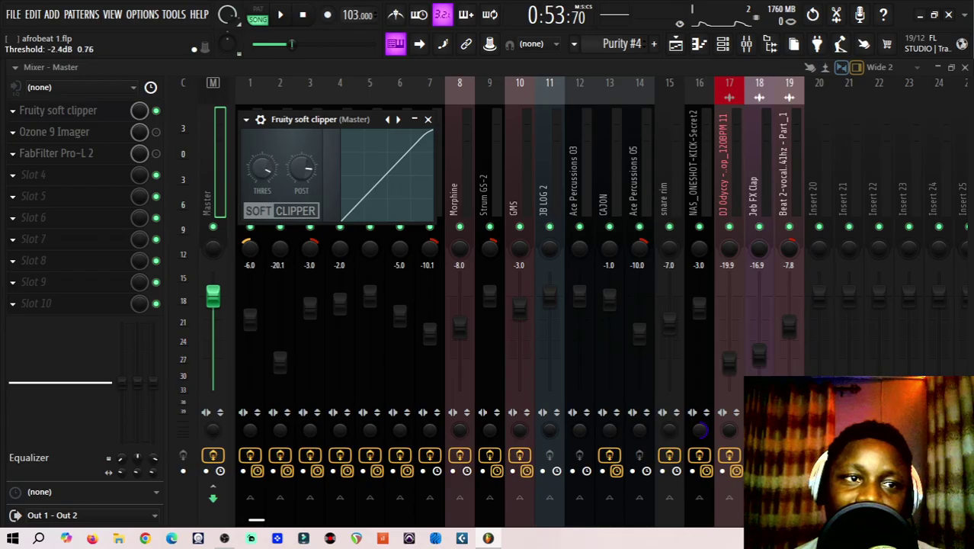
drag(261, 168, 262, 176)
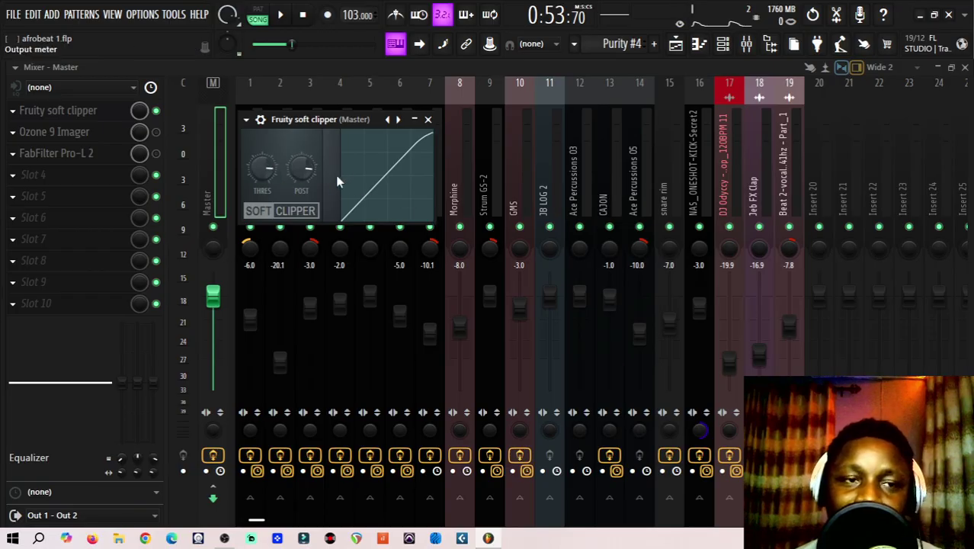
key(space)
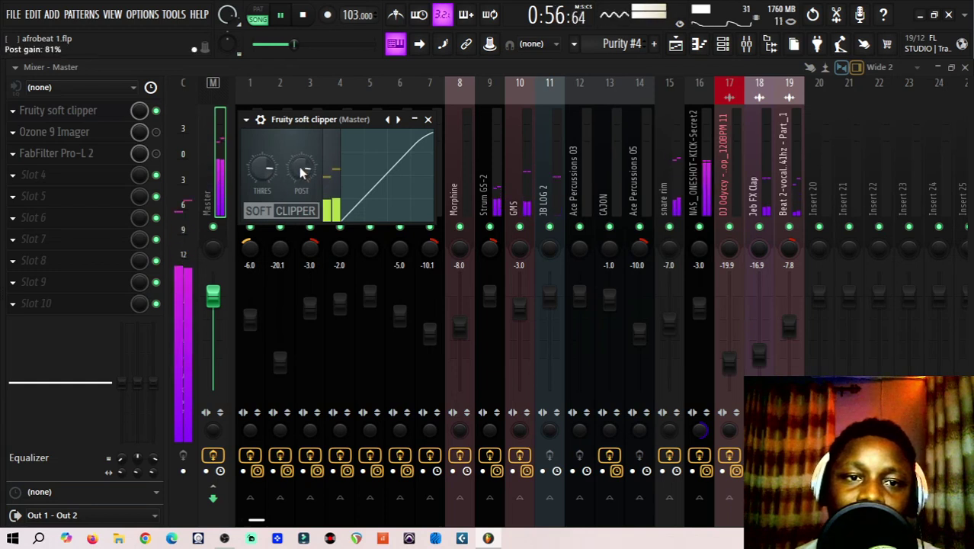
scroll(265, 172, up, 8)
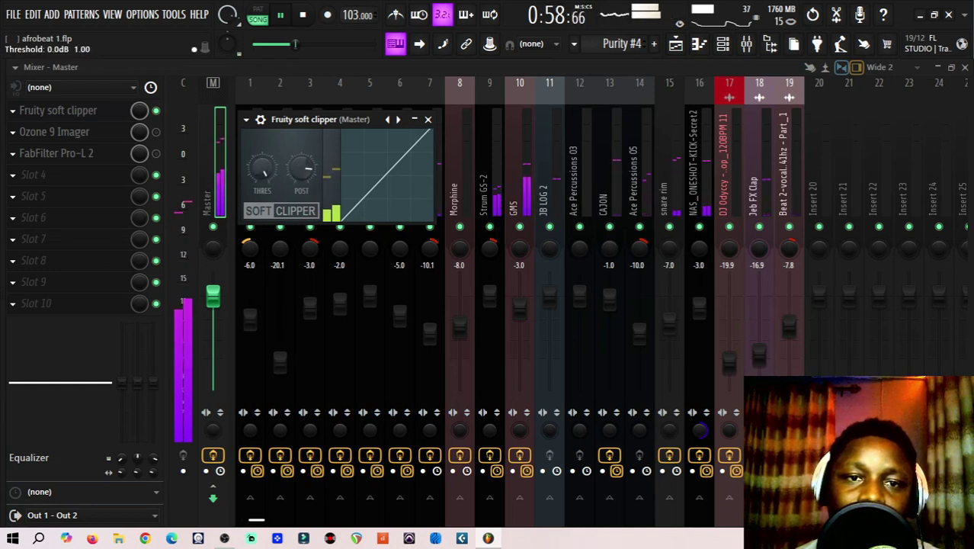
scroll(265, 172, down, 4)
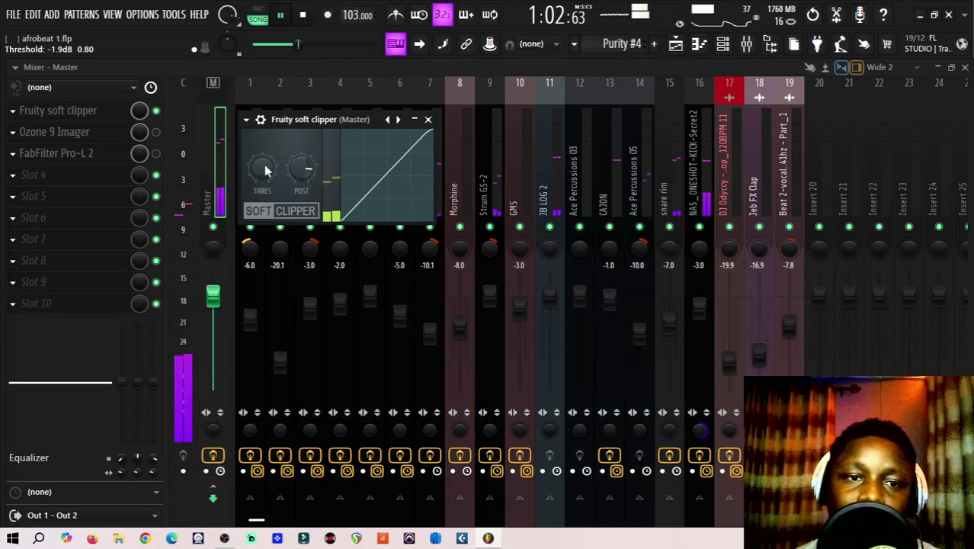
scroll(301, 171, down, 4)
scroll(301, 174, up, 1)
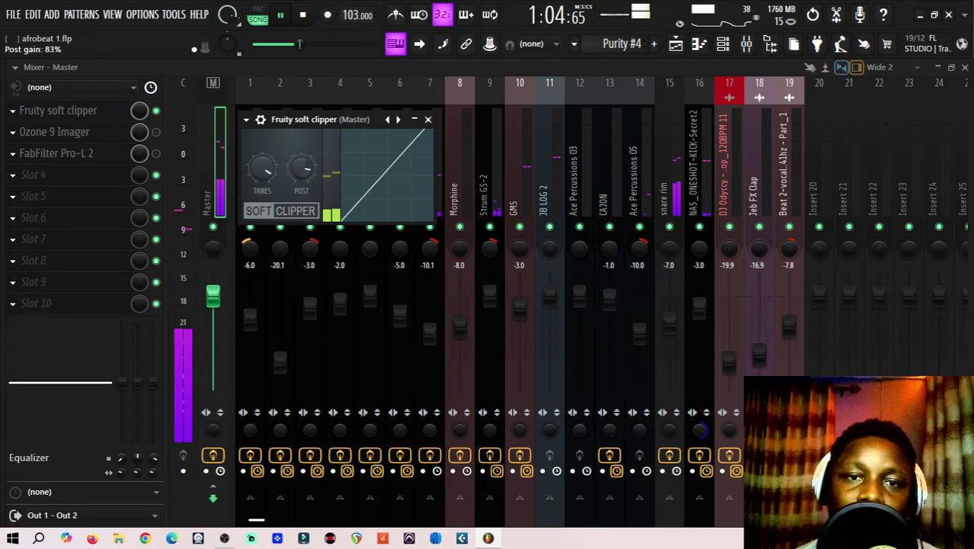
key(space)
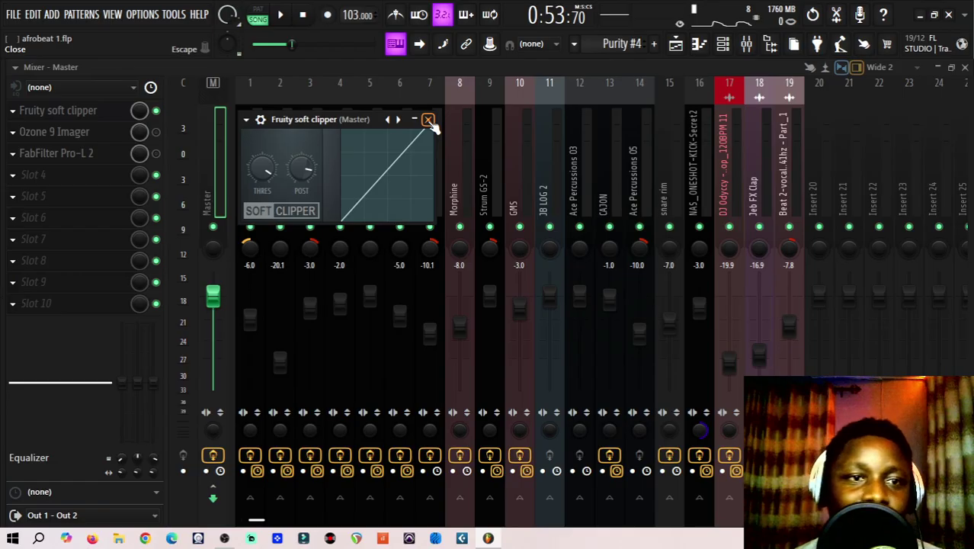
- Close the clipper, re-enable Ozone 9 Imager and confirm its Modern Width preset
click(428, 120)
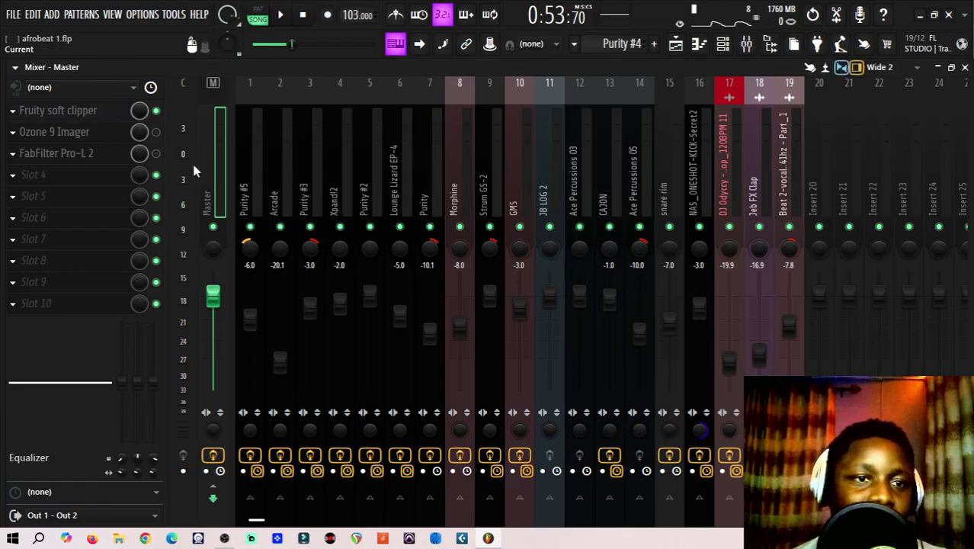
click(157, 132)
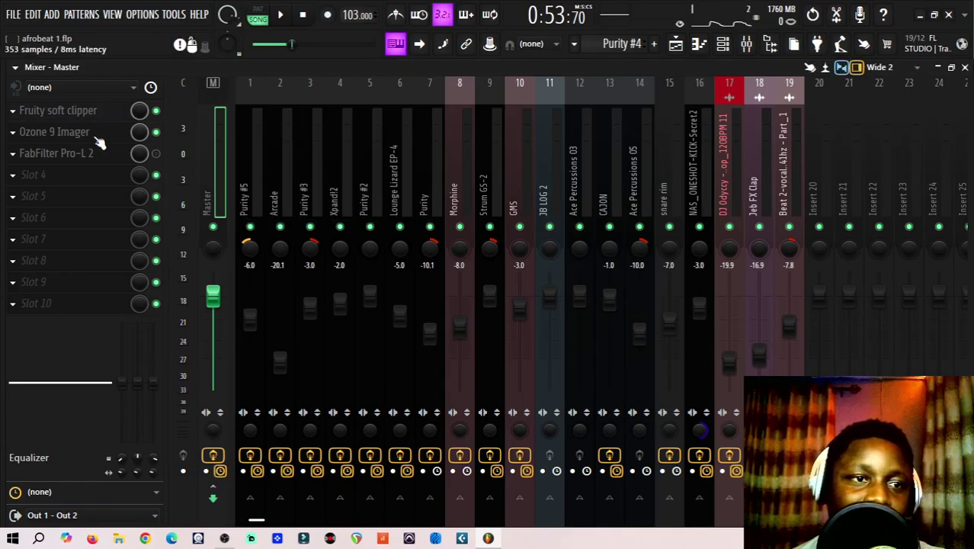
click(92, 136)
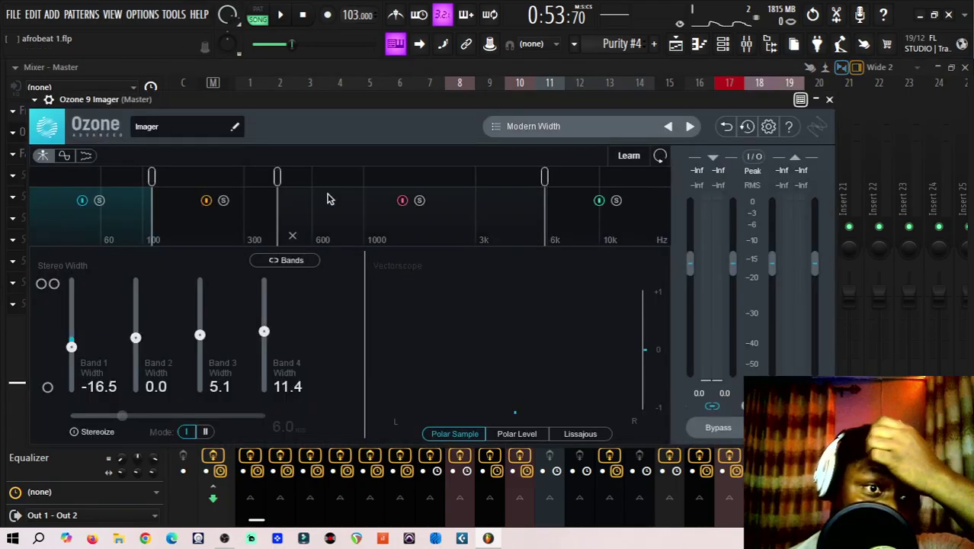
click(546, 127)
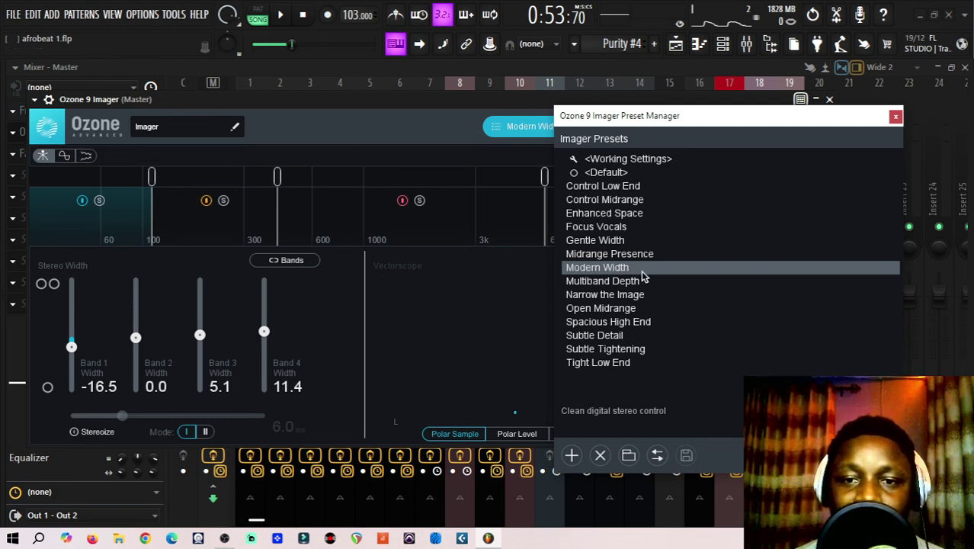
click(490, 371)
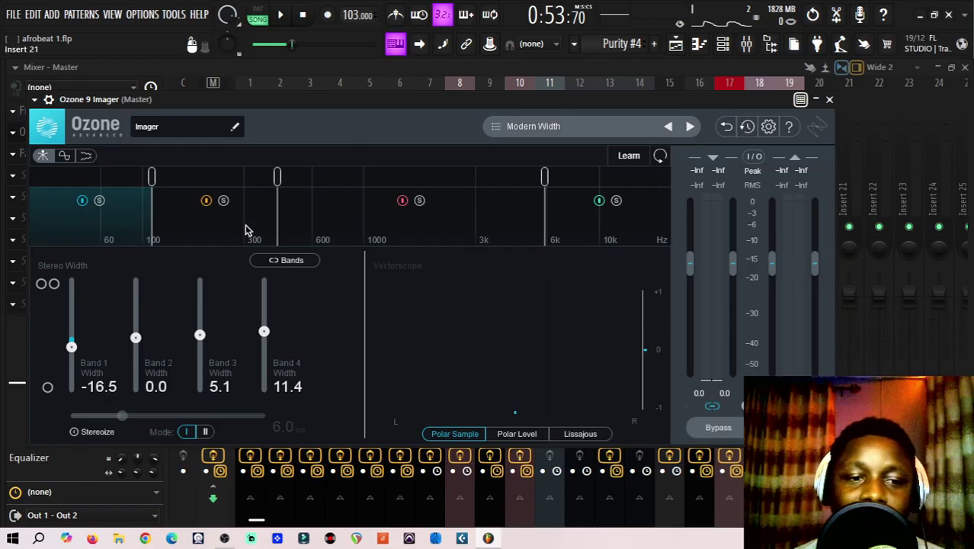
click(829, 100)
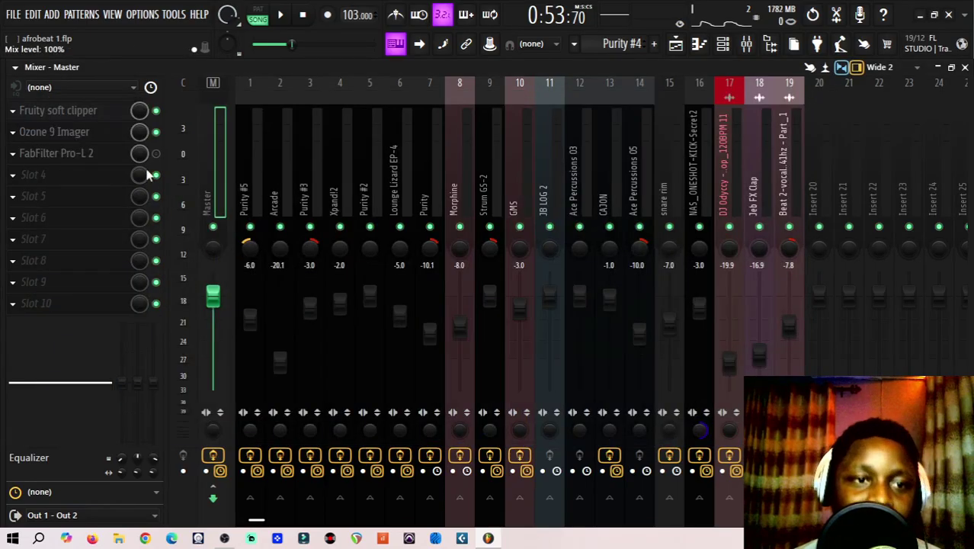
click(90, 154)
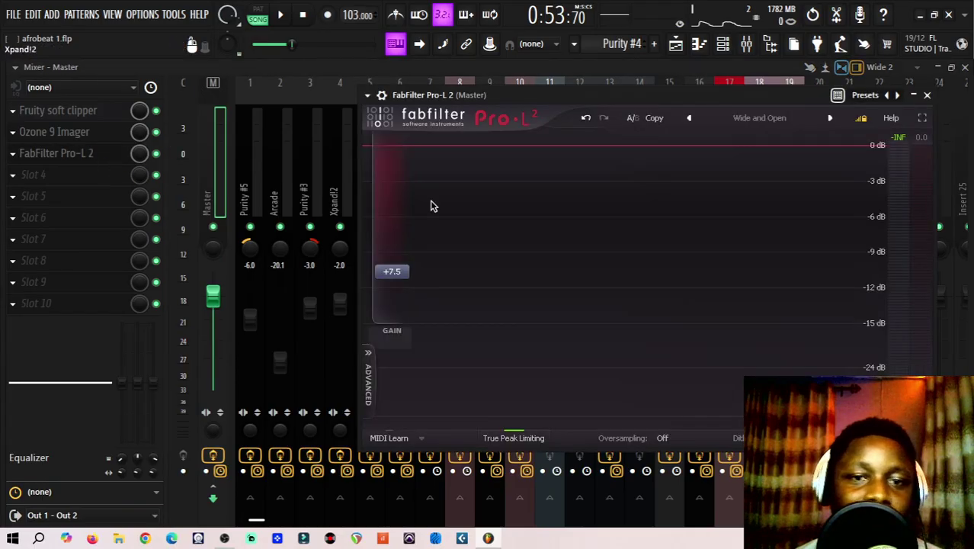
click(707, 113)
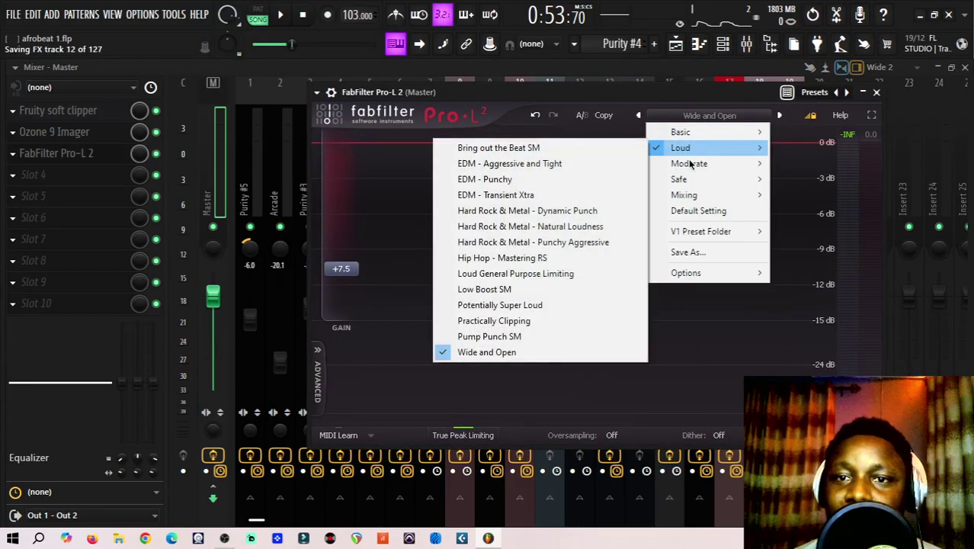
mouse_move(681, 132)
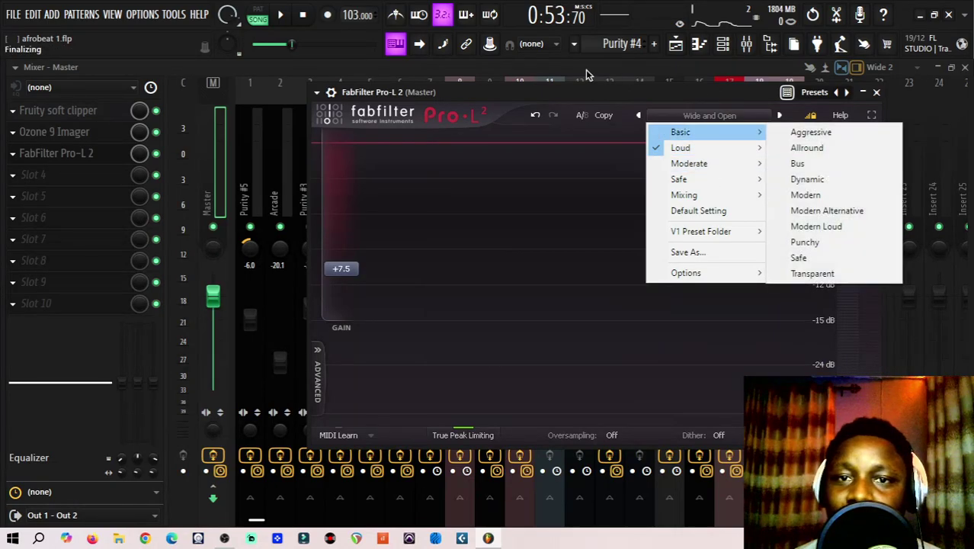
click(511, 173)
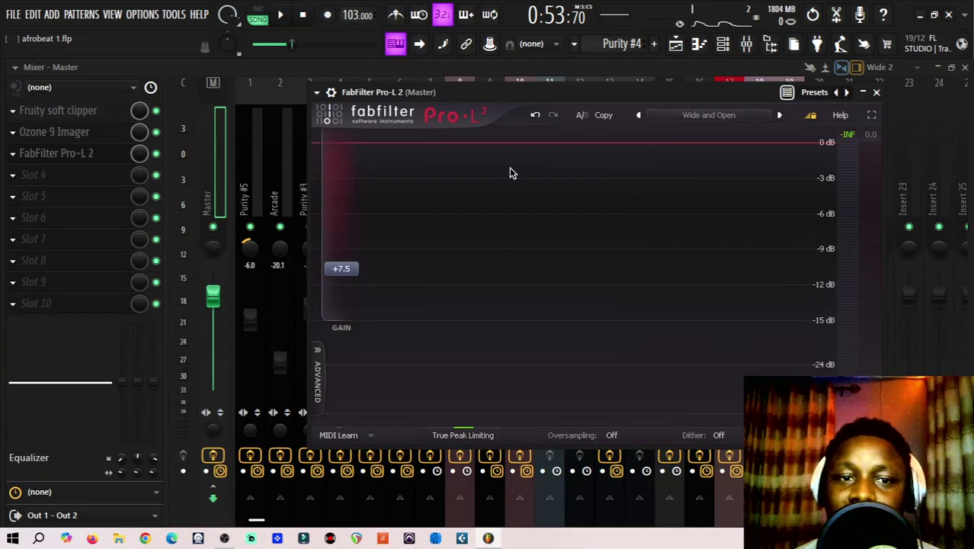
click(282, 14)
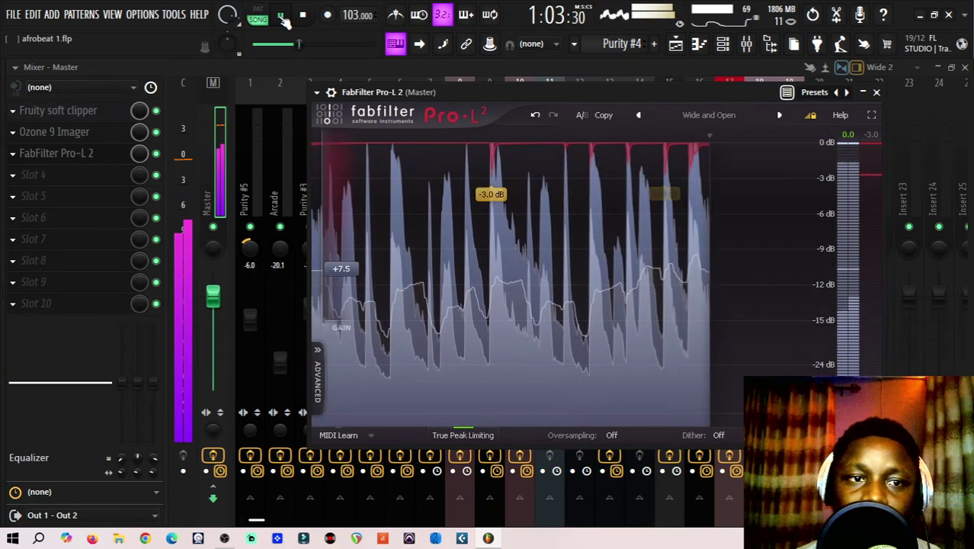
click(281, 16)
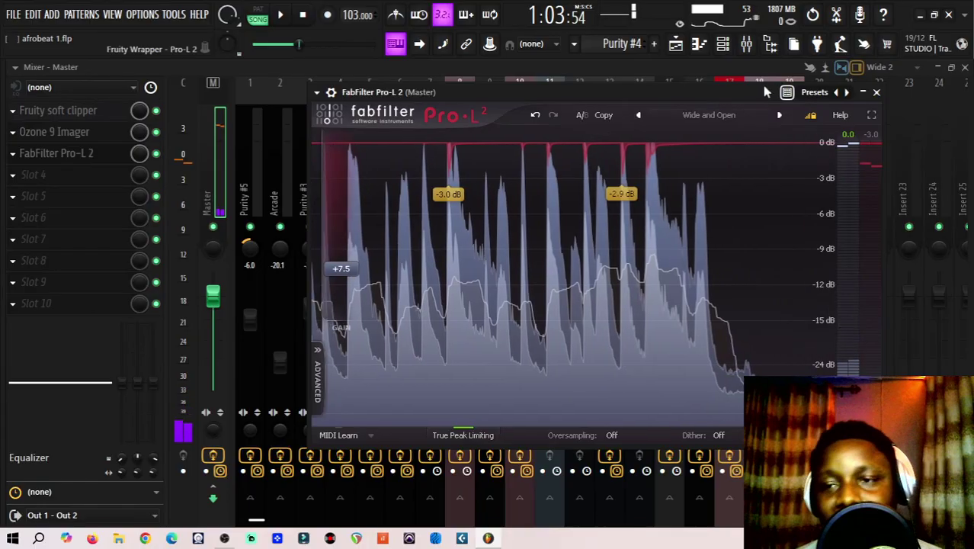
click(876, 92)
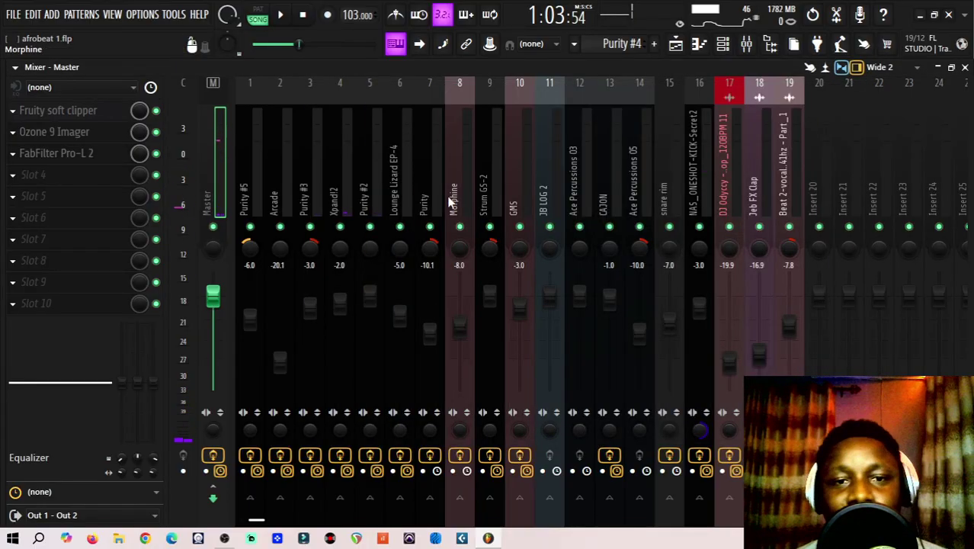
click(358, 192)
click(339, 191)
click(311, 191)
click(288, 186)
click(251, 183)
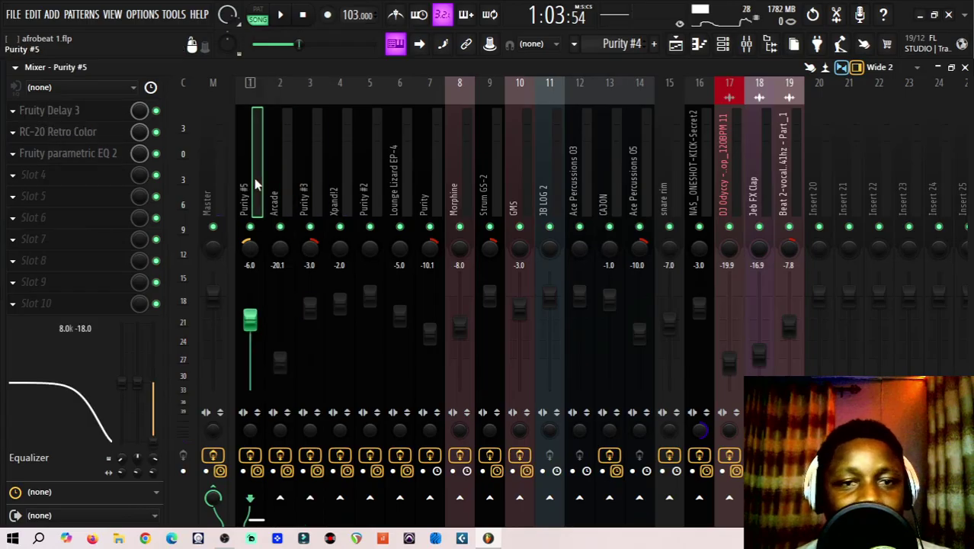
click(551, 187)
click(610, 187)
click(672, 184)
click(729, 183)
click(789, 183)
click(525, 196)
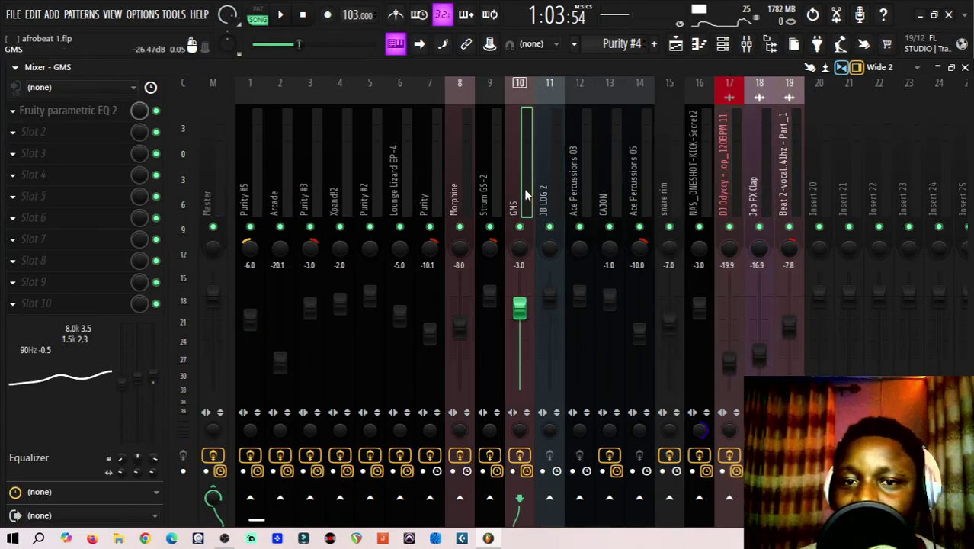
click(608, 187)
click(209, 169)
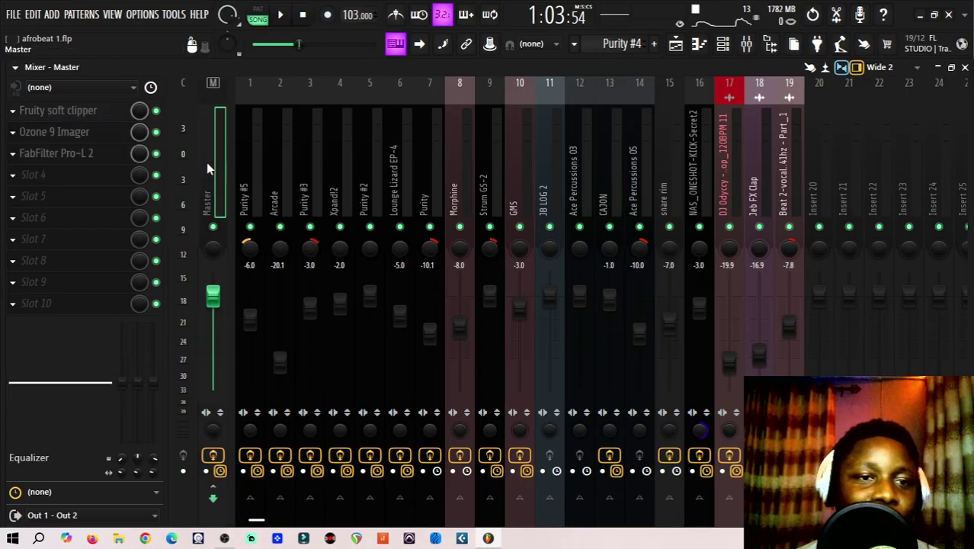
- Replace the third-slot FabFilter Pro-L 2 with Fruity Limiter from the slot's Replace menu
click(11, 155)
mouse_move(51, 170)
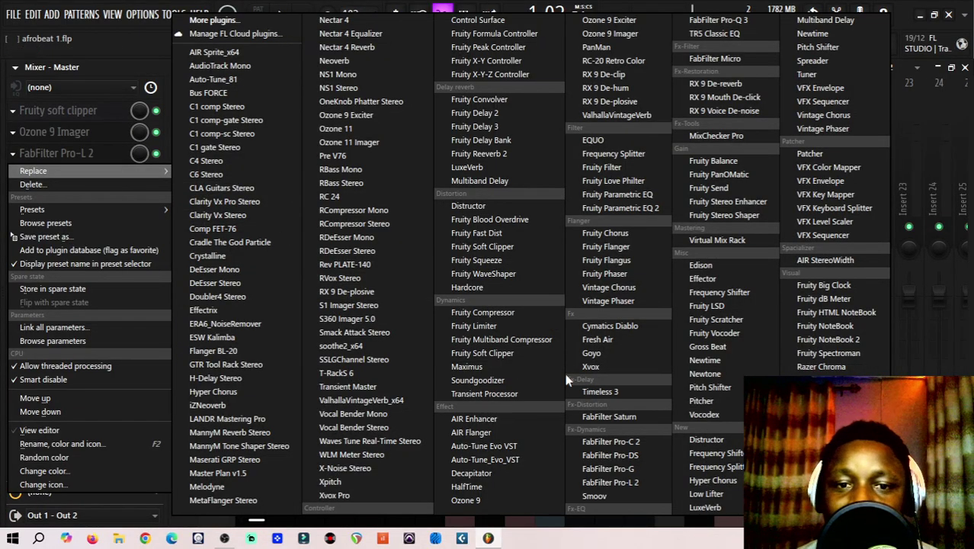
click(482, 329)
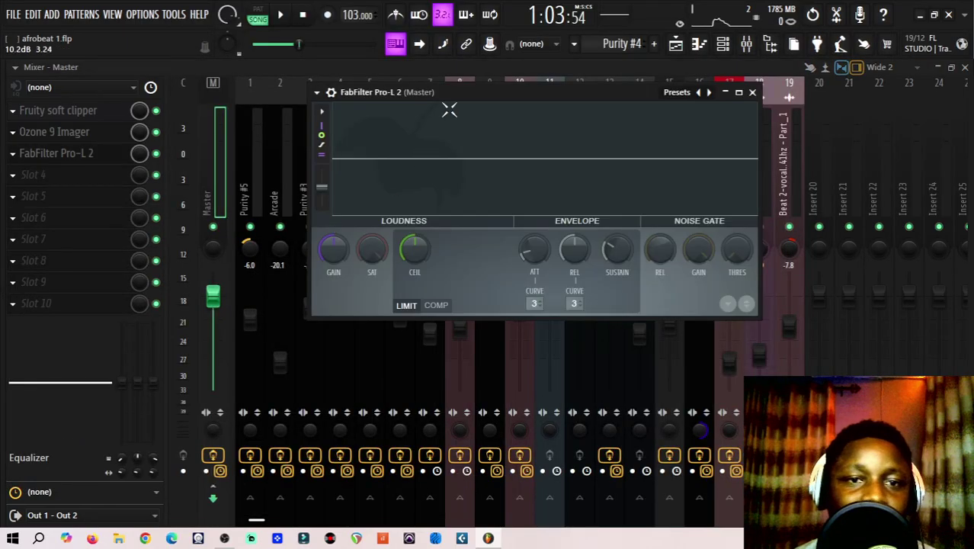
- Toggle the limiter between COMP and LIMIT modes and lower its saturation threshold
drag(427, 98, 248, 152)
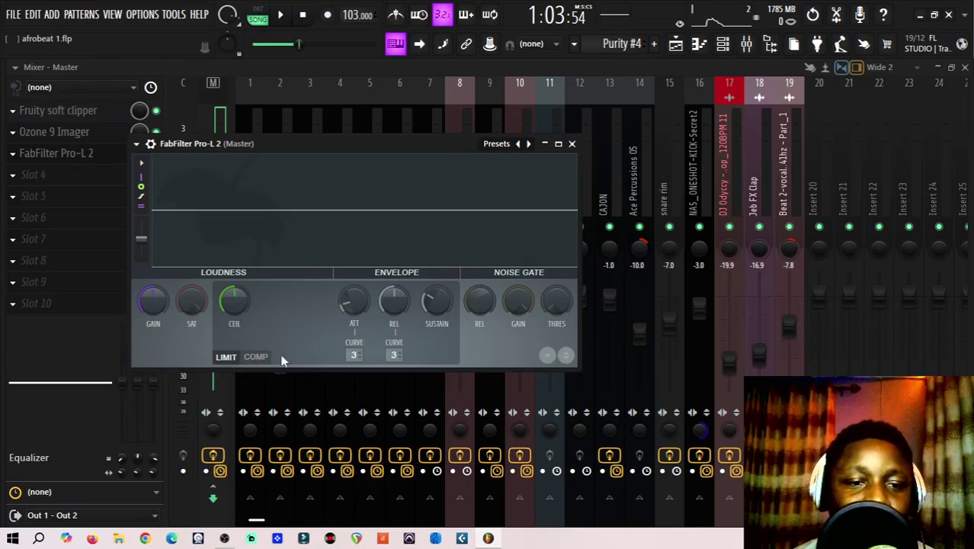
click(257, 356)
click(226, 357)
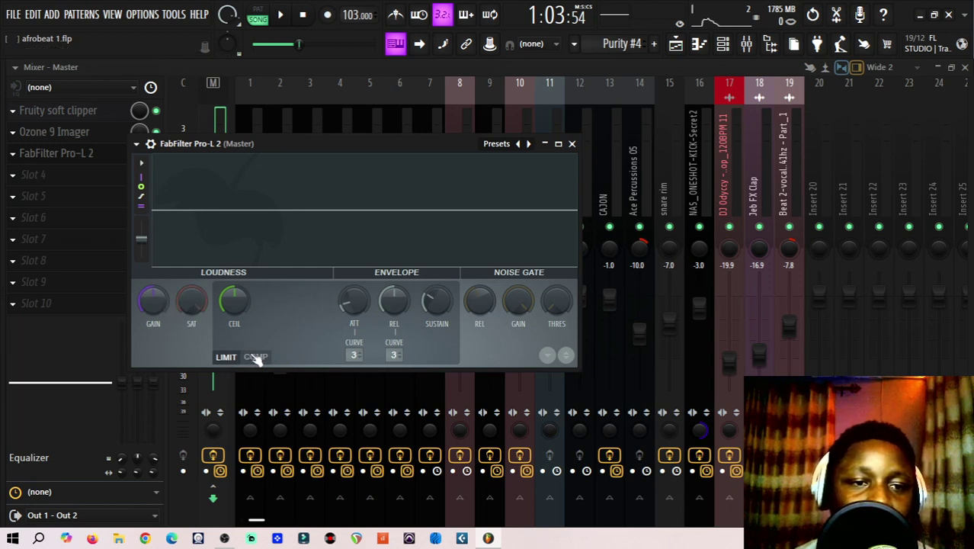
click(257, 357)
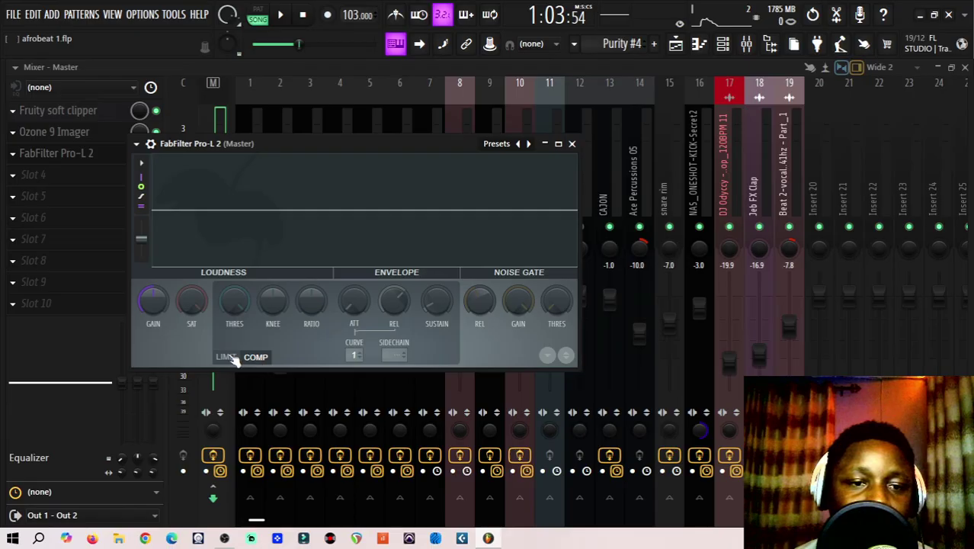
click(227, 357)
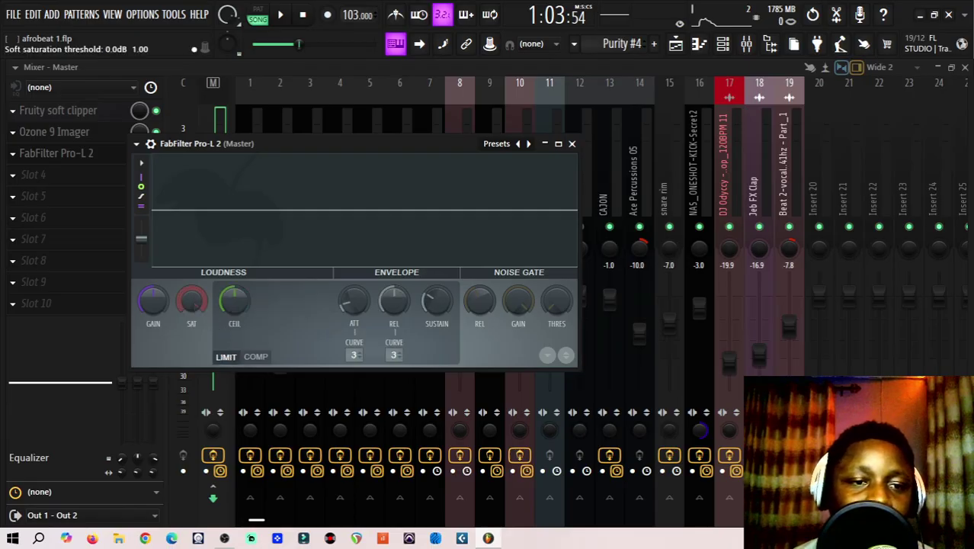
drag(192, 300, 192, 305)
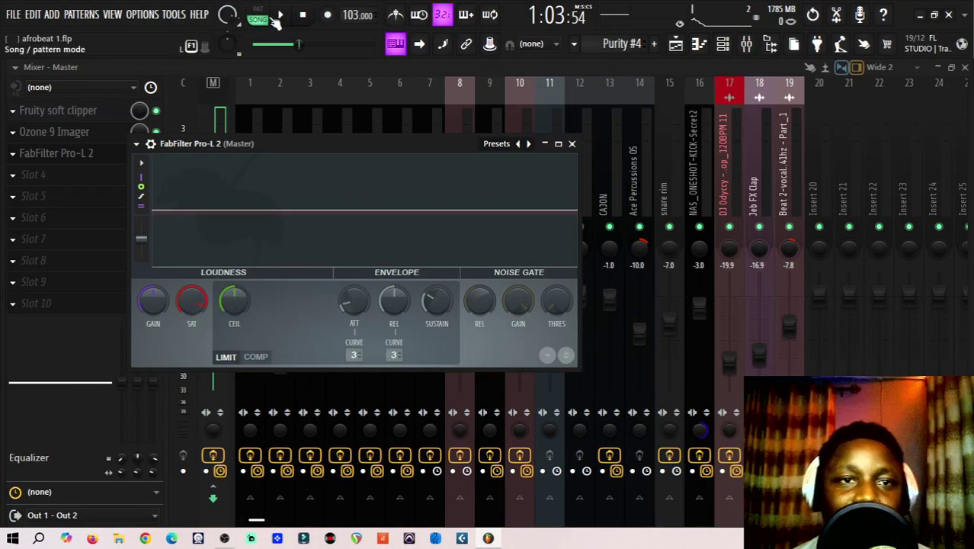
- Raise the limiter gain to about 9.4 dB while playing the song, and save the project
click(282, 16)
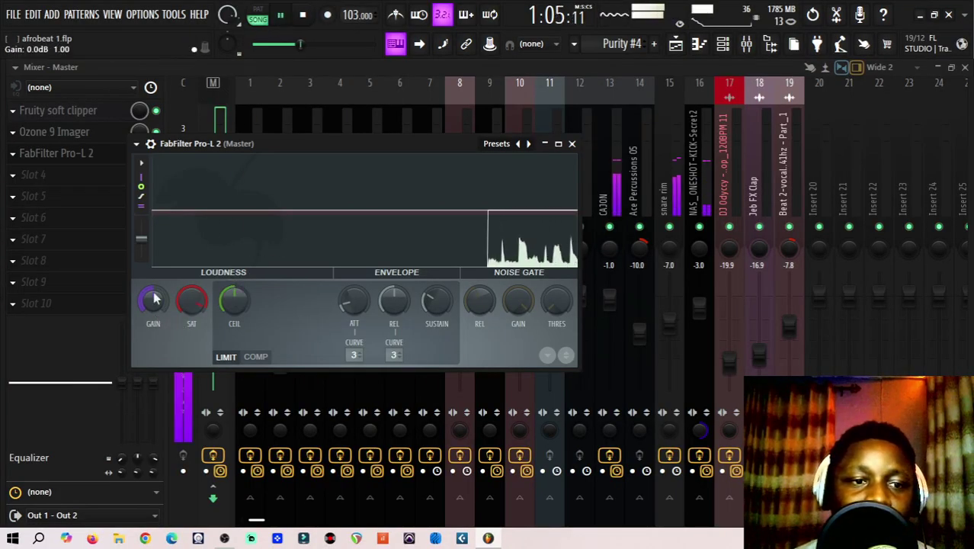
drag(154, 302, 154, 227)
drag(212, 146, 404, 156)
drag(356, 312, 356, 305)
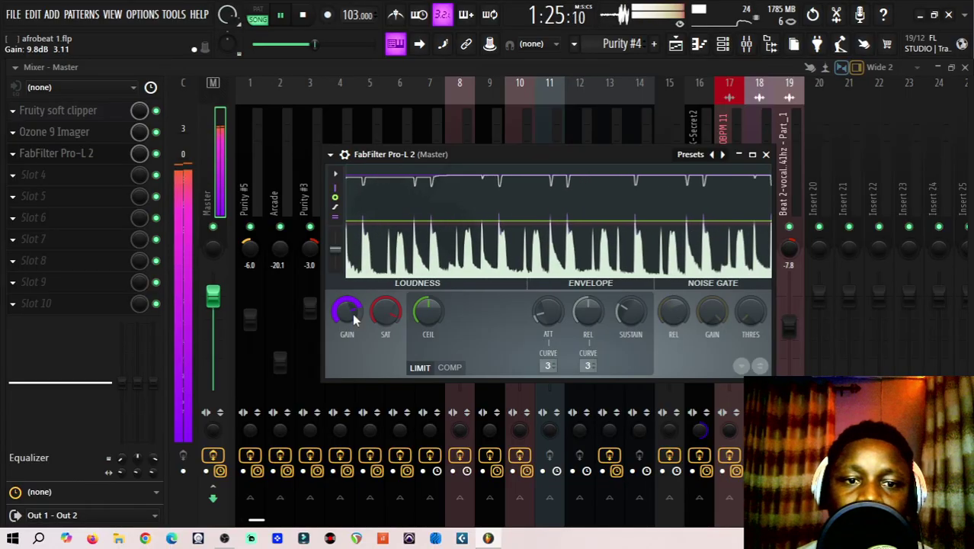
key(ctrl+s)
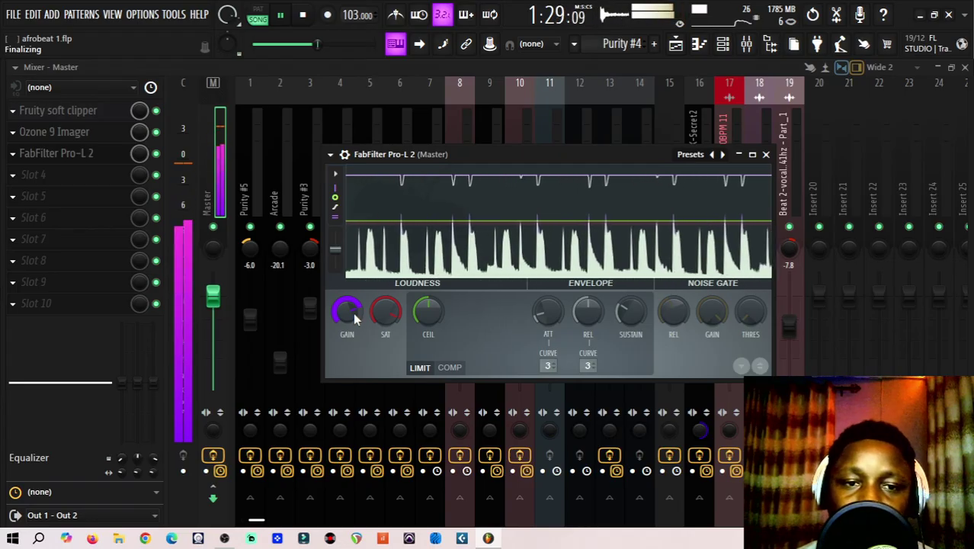
drag(353, 313, 380, 313)
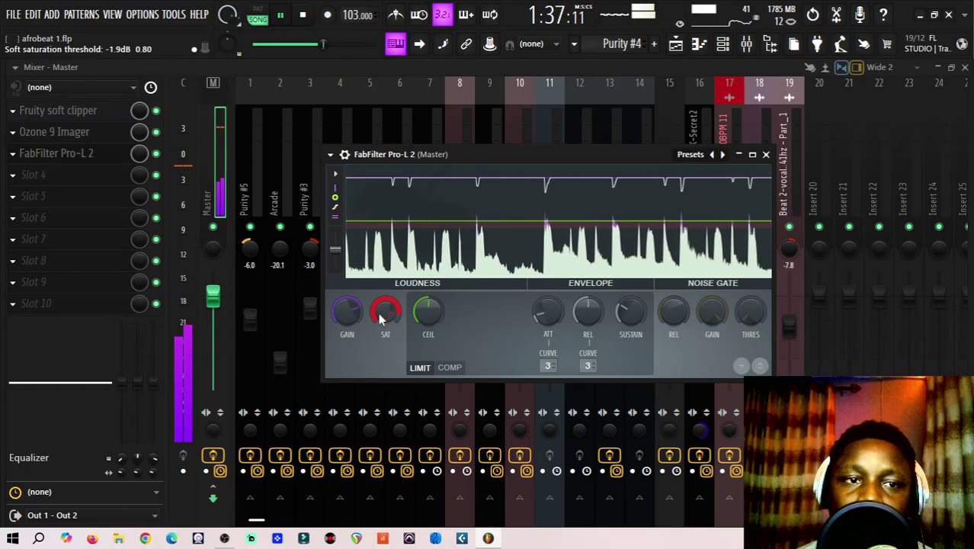
scroll(363, 311, up, 5)
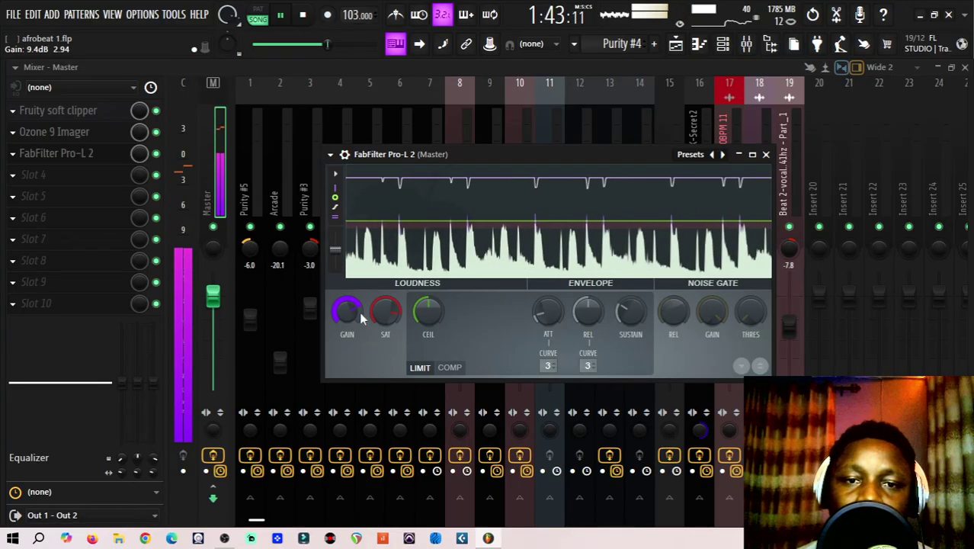
- Stop playback, try a -4.3 dB Pro-L 2 ceiling, then reset it to 0 dB
click(286, 17)
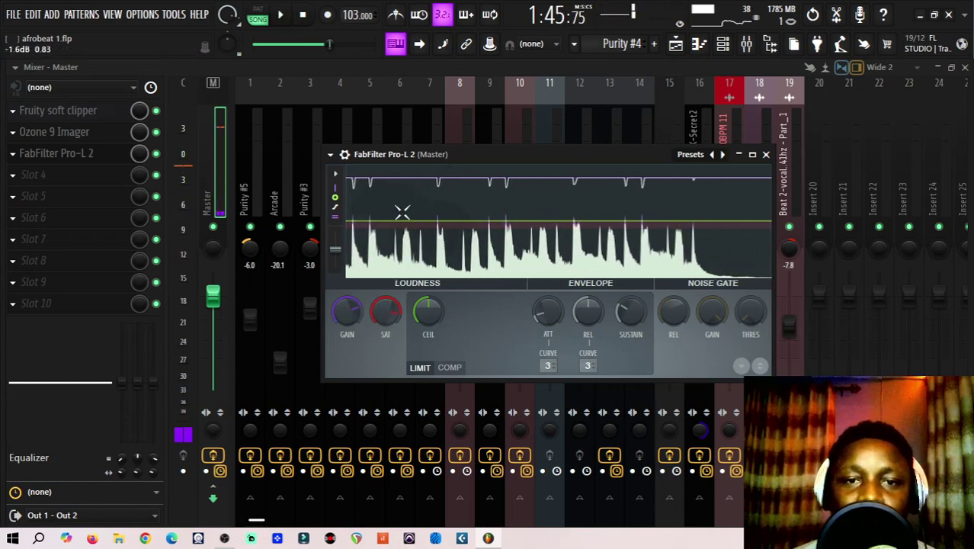
drag(407, 155, 366, 148)
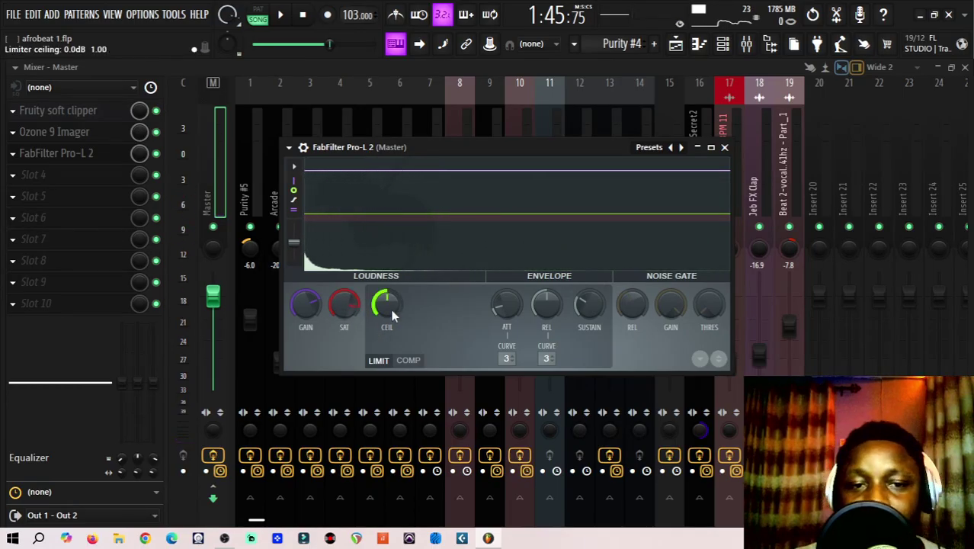
drag(387, 304, 389, 336)
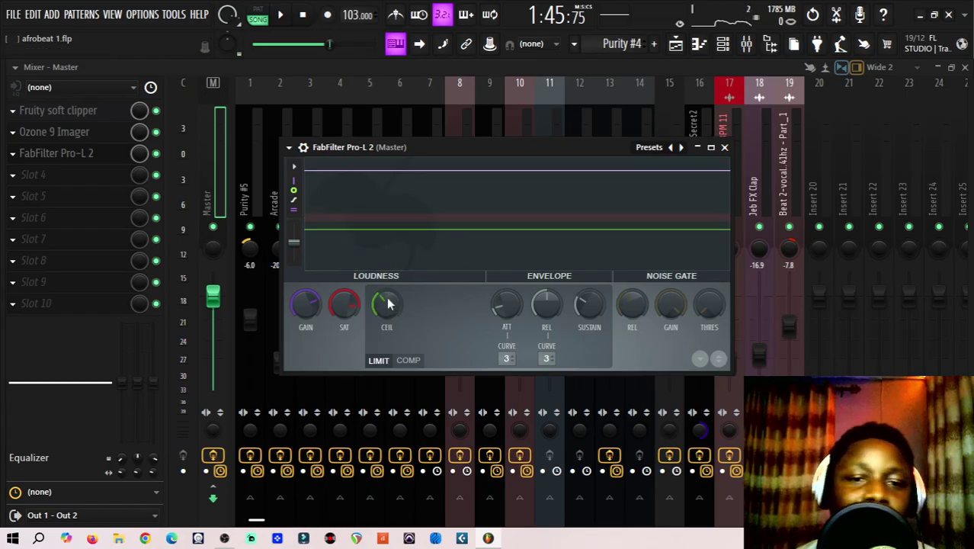
right_click(388, 305)
click(414, 288)
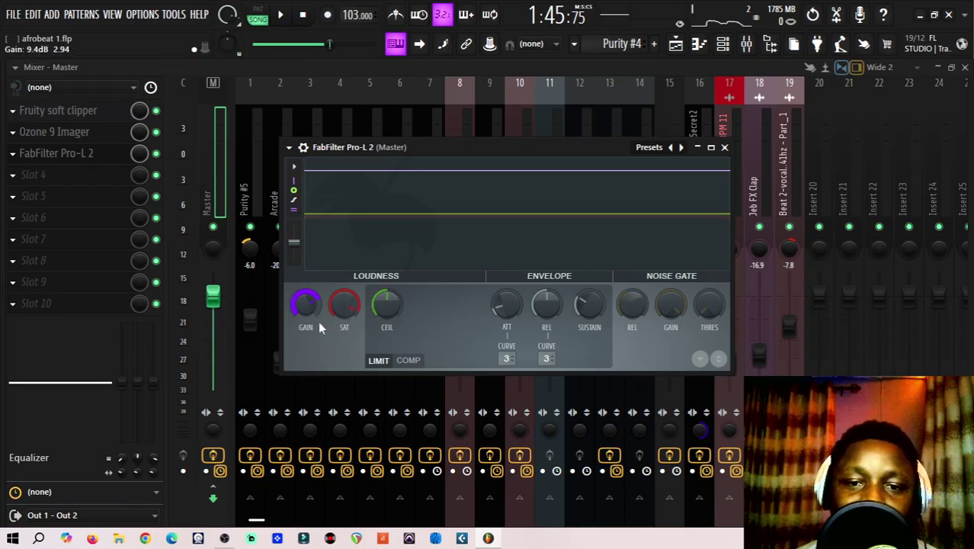
- Ease the Pro-L 2 gain from about 9.4 dB down to 8.5 dB and stop playback
drag(317, 320, 315, 307)
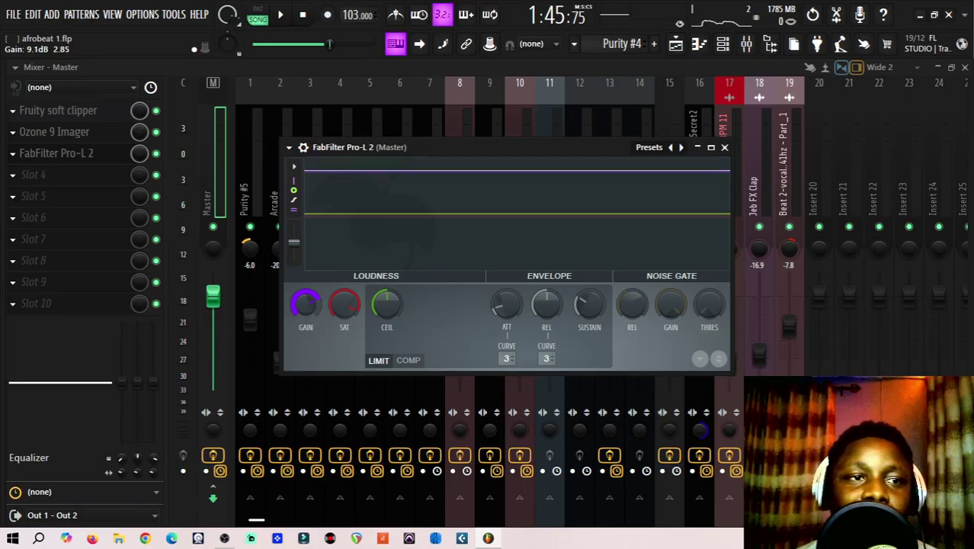
drag(306, 304, 306, 308)
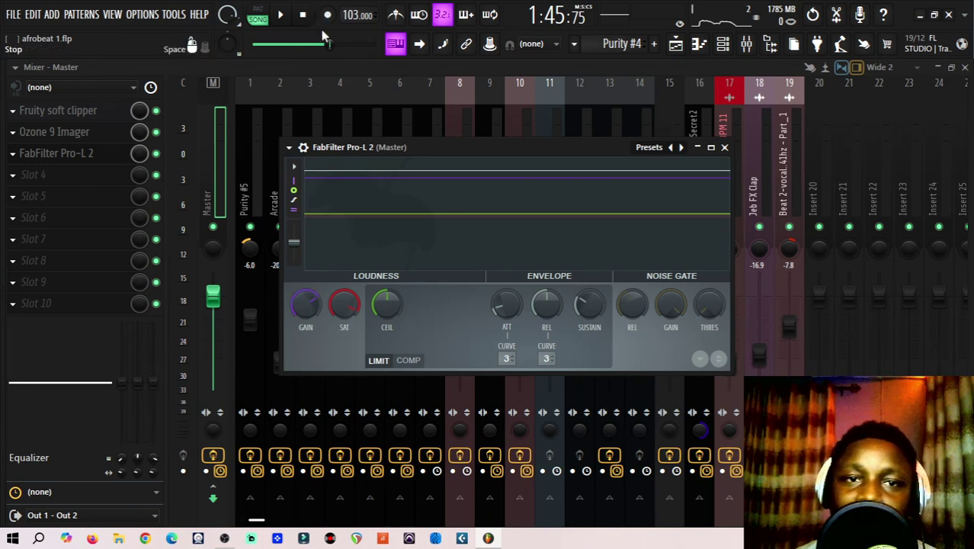
key(space)
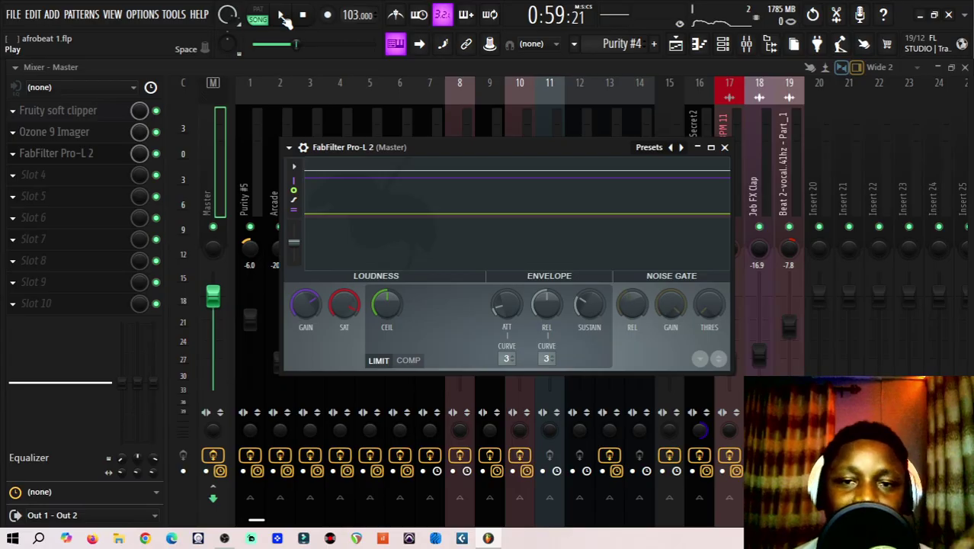
- While listening, drop the Pro-L 2 gain to about 7.5 dB and set saturation to -0.9 dB
click(281, 15)
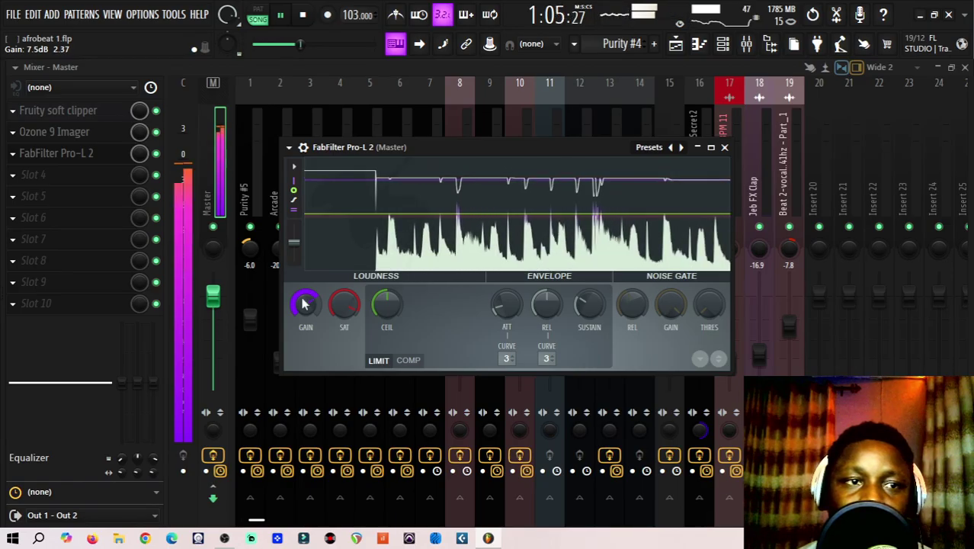
drag(306, 304, 306, 336)
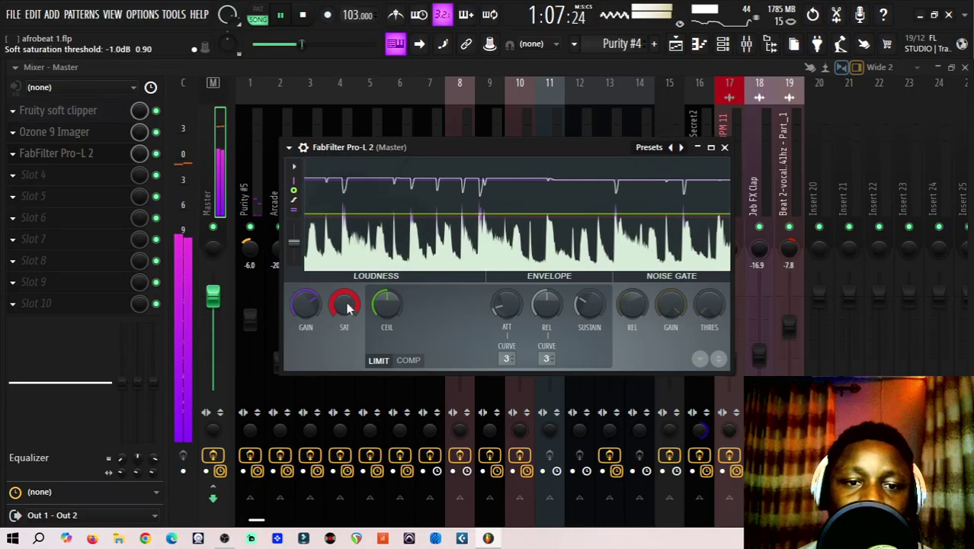
scroll(351, 305, up, 1)
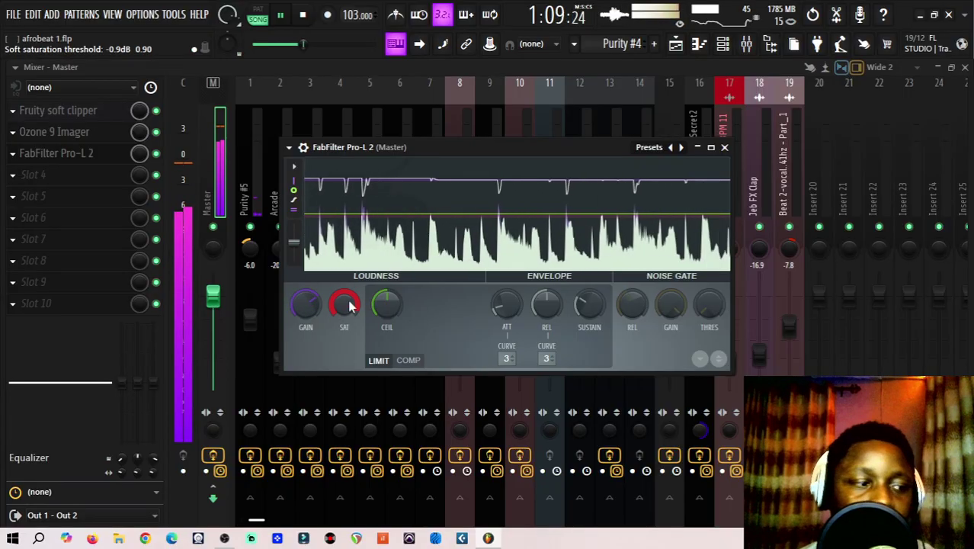
click(281, 16)
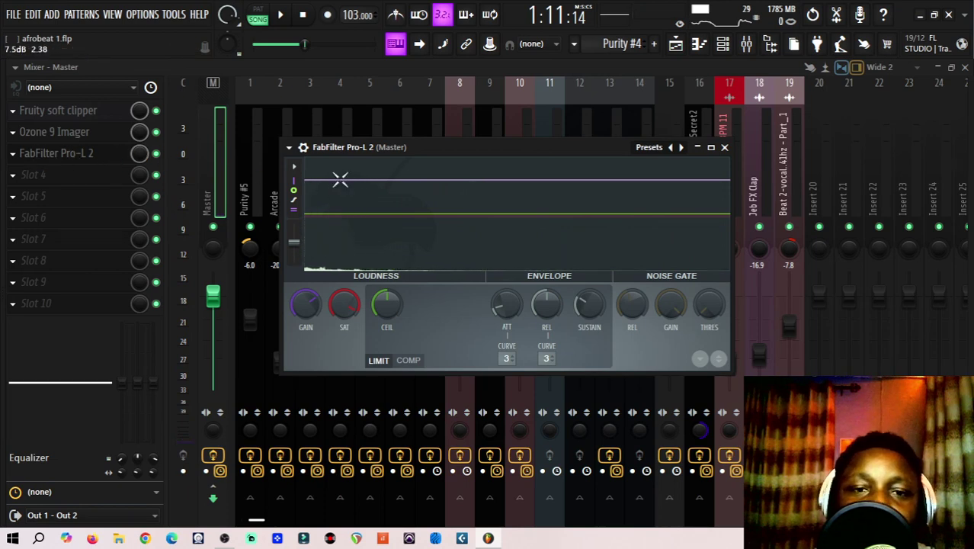
drag(404, 150, 340, 145)
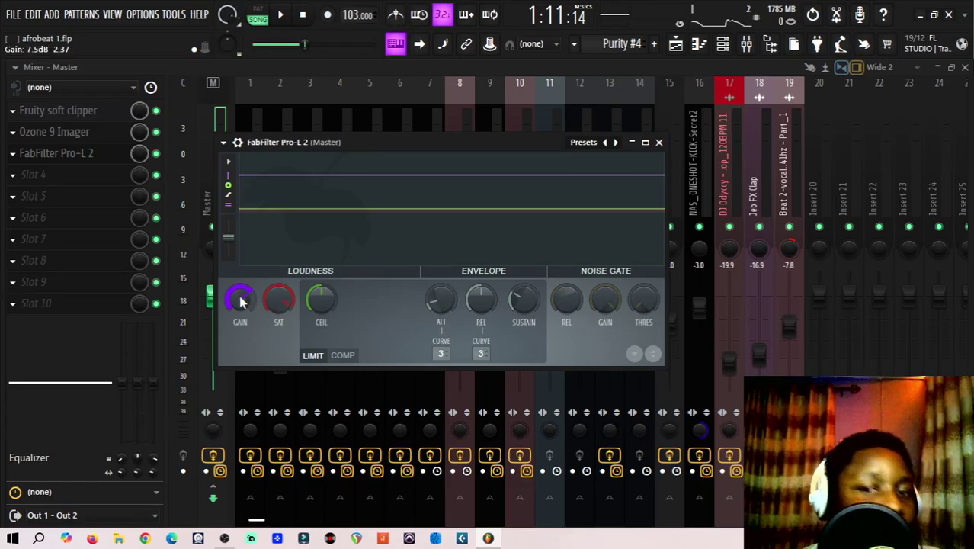
drag(242, 301, 266, 236)
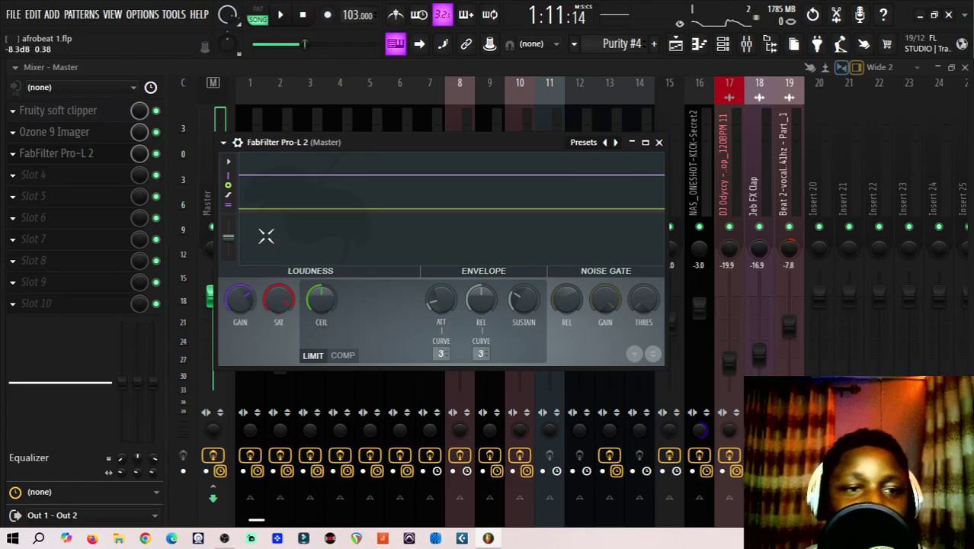
- Close Pro-L 2, play and pause the song, and glance at the Ozone 9 Imager band widths
click(659, 142)
key(space)
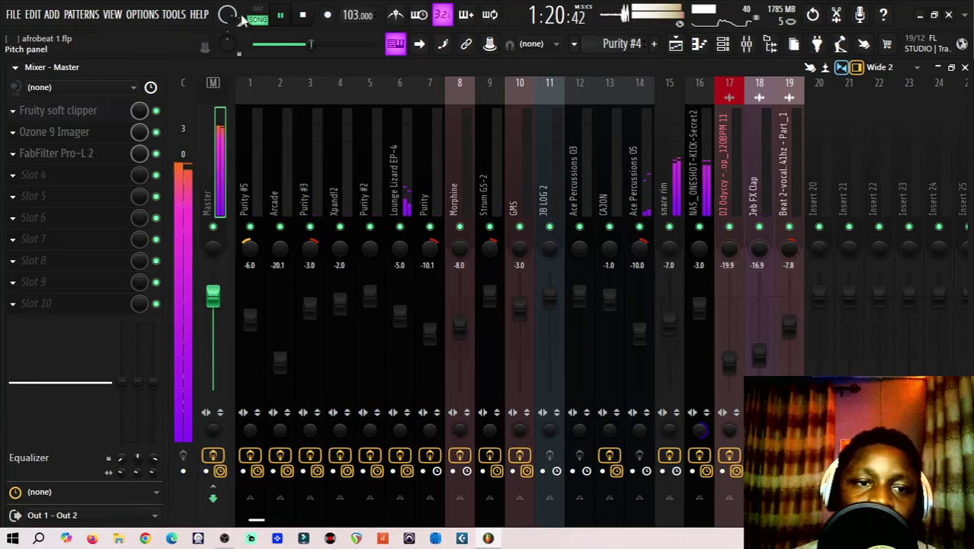
click(281, 17)
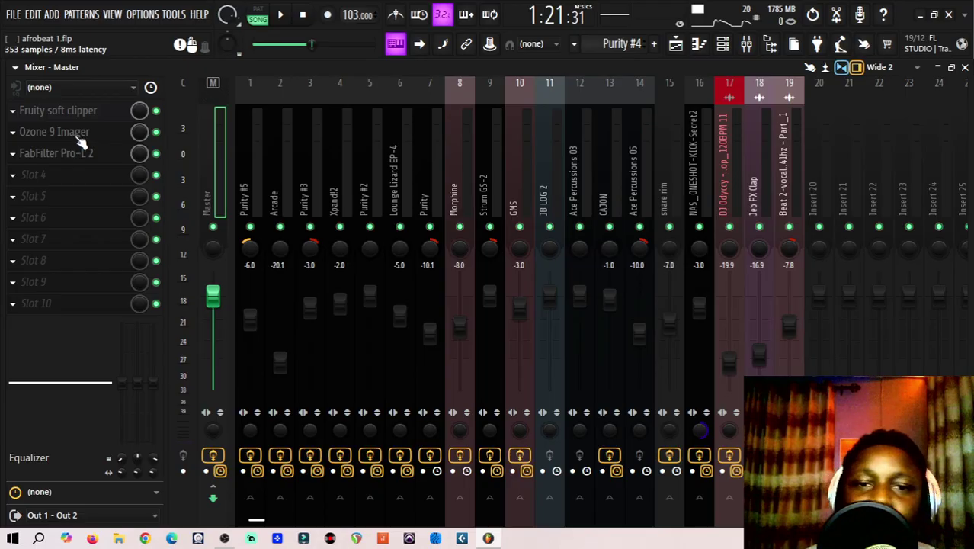
click(115, 134)
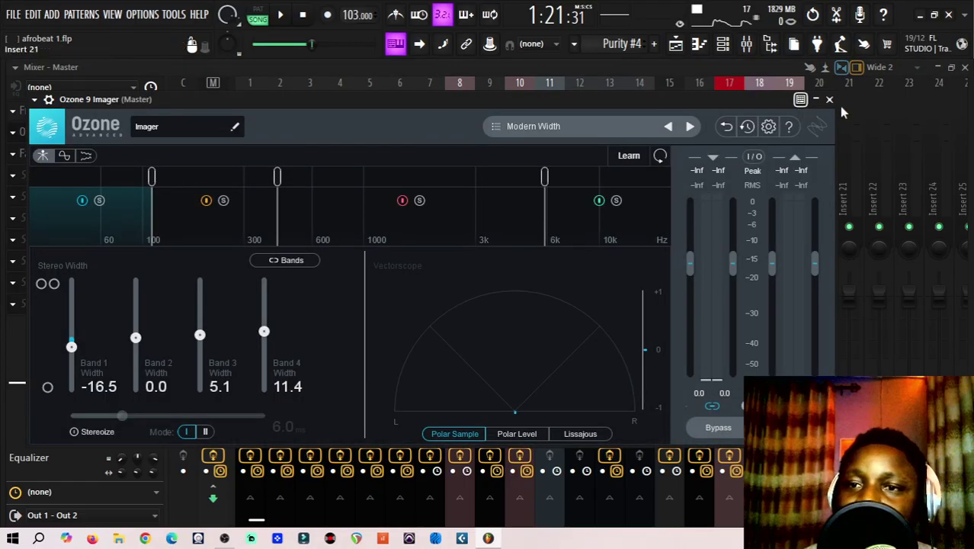
click(830, 102)
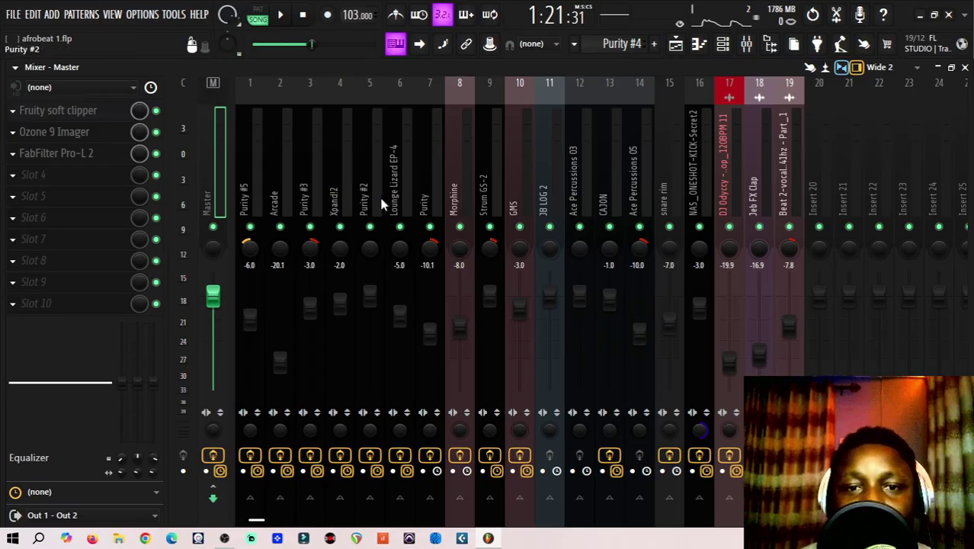
- Inspect the effect chains on the Purity, Strum GS-2, JB LOG 2, GMS, CAJON, Xpandl2 and Lounge Lizard inserts
click(438, 187)
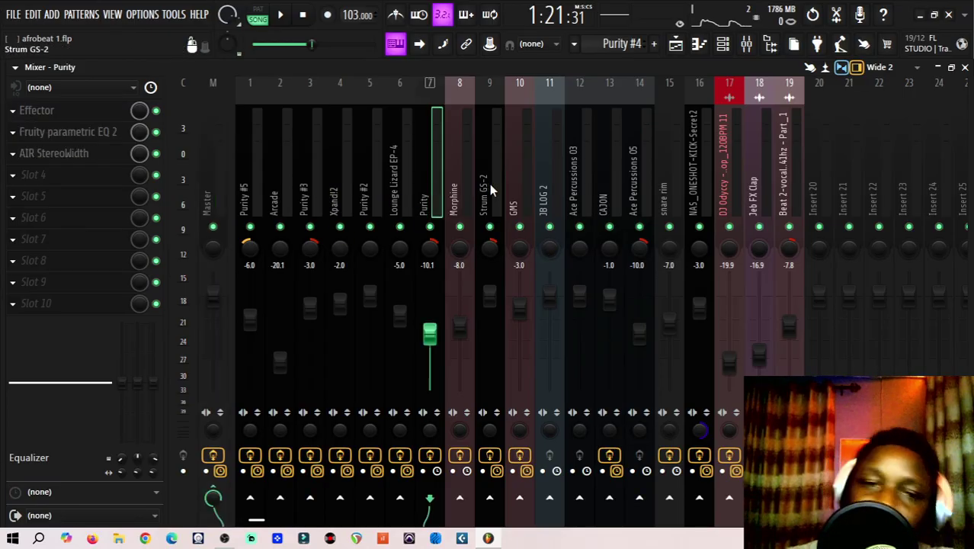
click(489, 184)
click(543, 186)
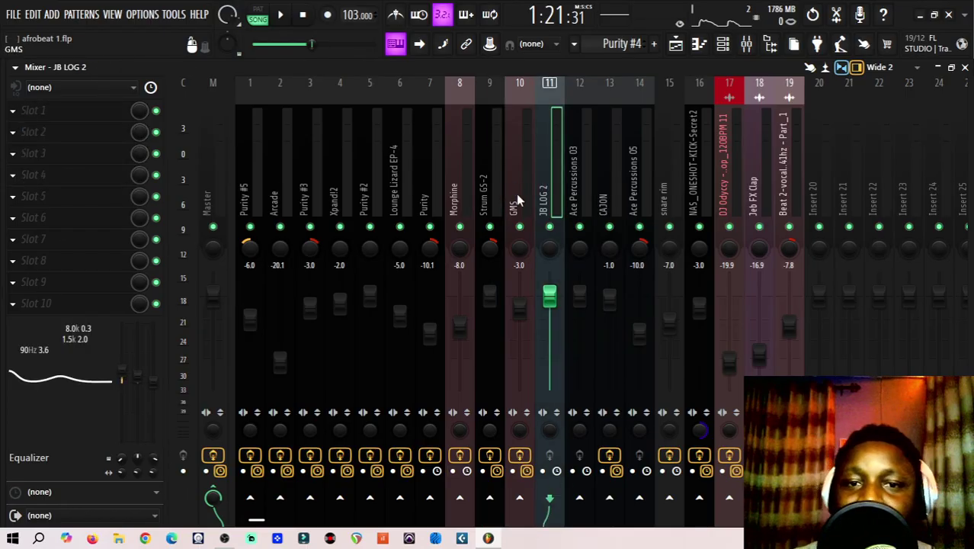
click(516, 193)
click(370, 178)
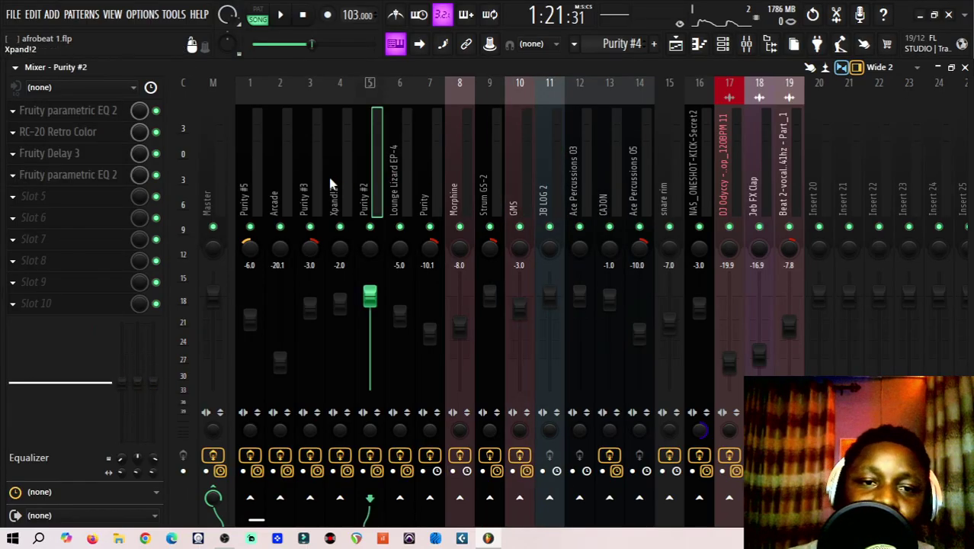
click(323, 185)
click(420, 199)
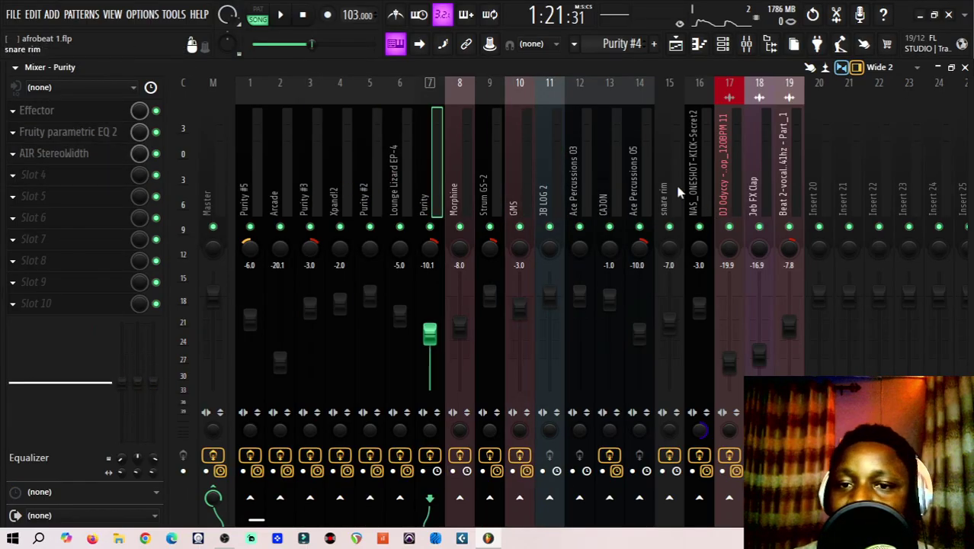
click(610, 183)
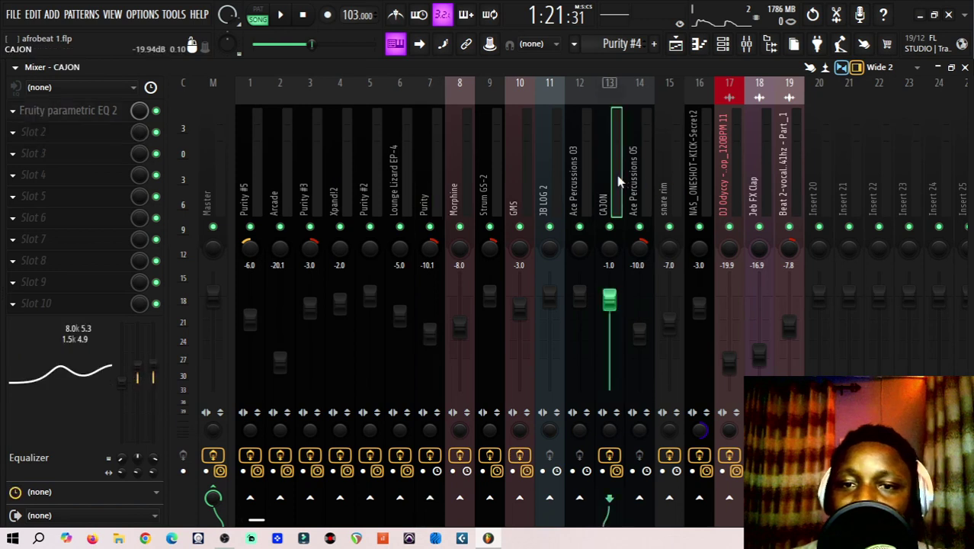
click(245, 180)
click(306, 166)
click(332, 167)
click(372, 165)
click(403, 168)
click(418, 172)
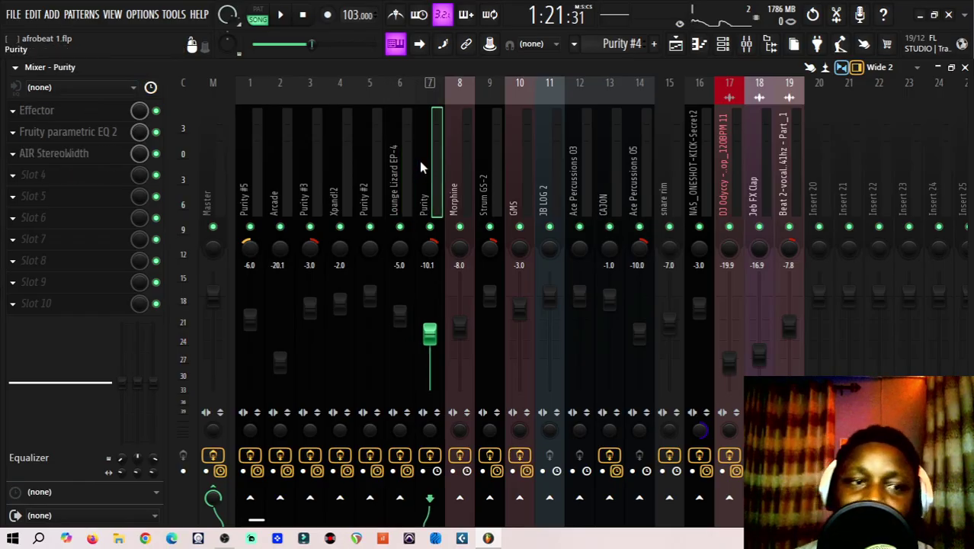
click(481, 178)
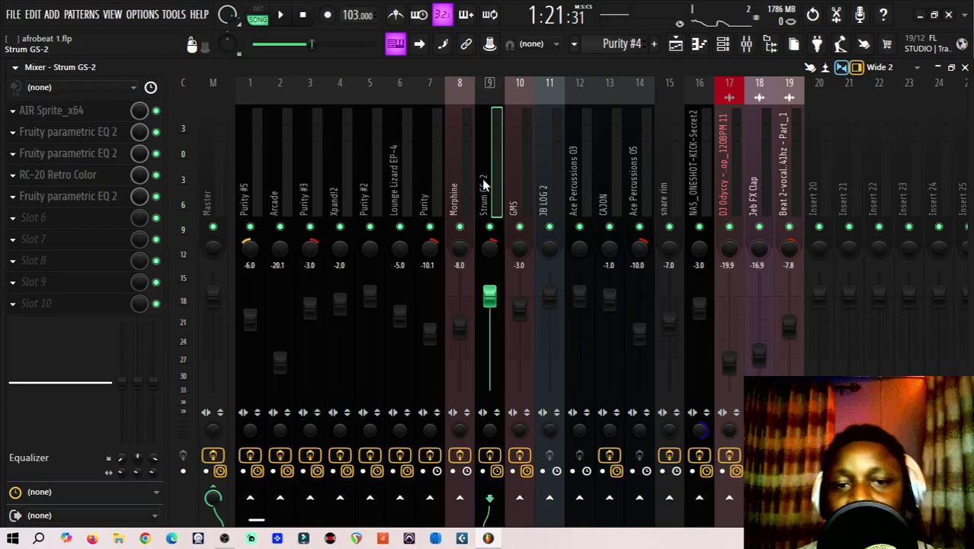
click(342, 164)
click(313, 175)
click(258, 184)
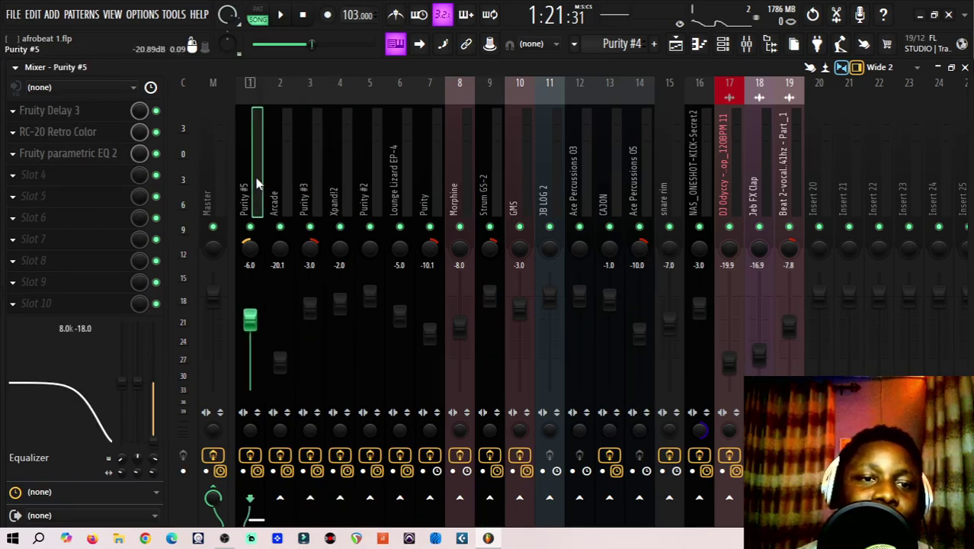
- Step through every insert from the Master rightward, through Morphine and Ace Percussions 05, to snare rim
click(221, 175)
click(252, 169)
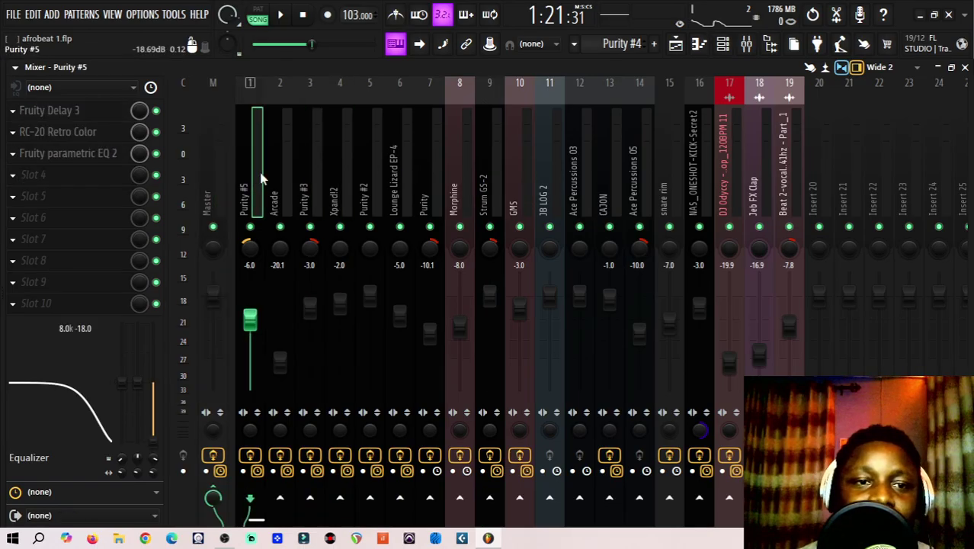
click(320, 177)
click(337, 176)
click(367, 180)
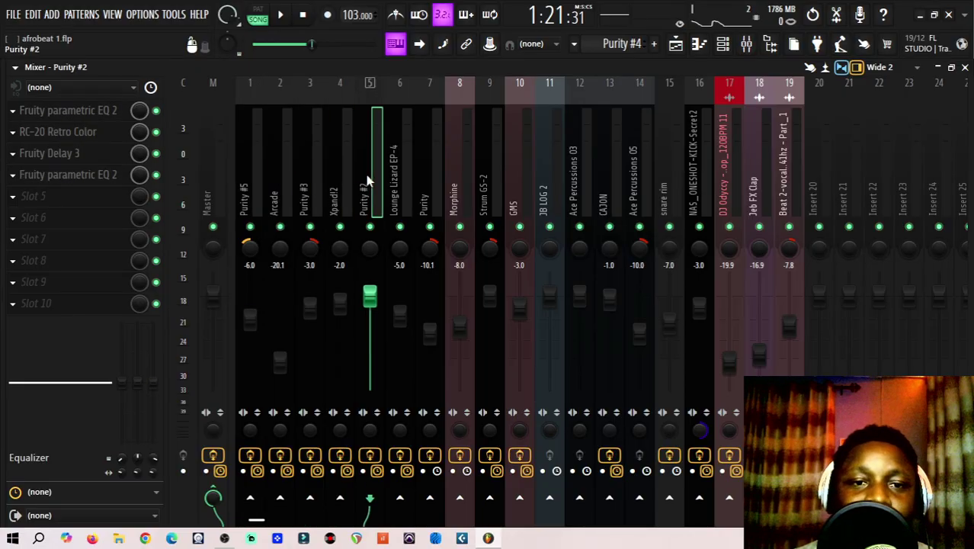
click(397, 176)
click(424, 176)
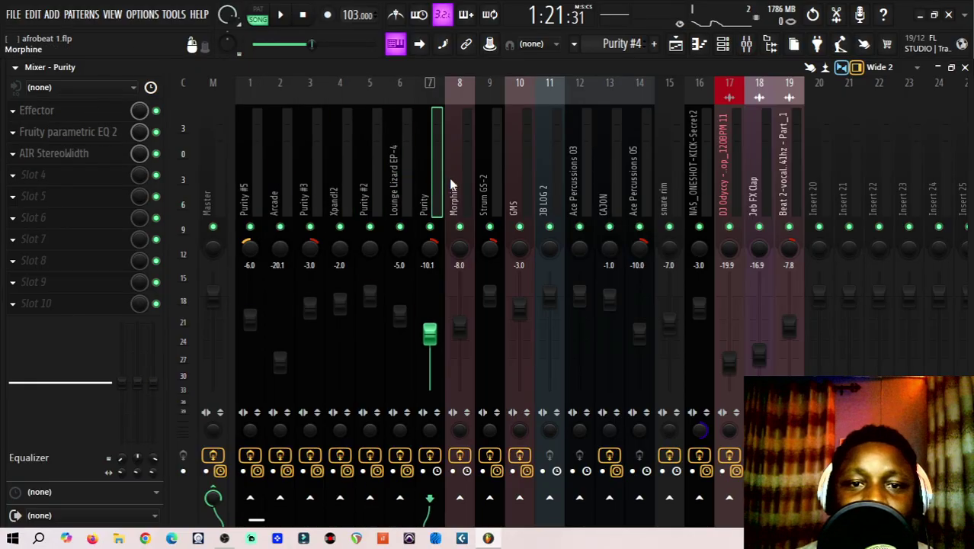
click(453, 177)
click(491, 184)
click(515, 185)
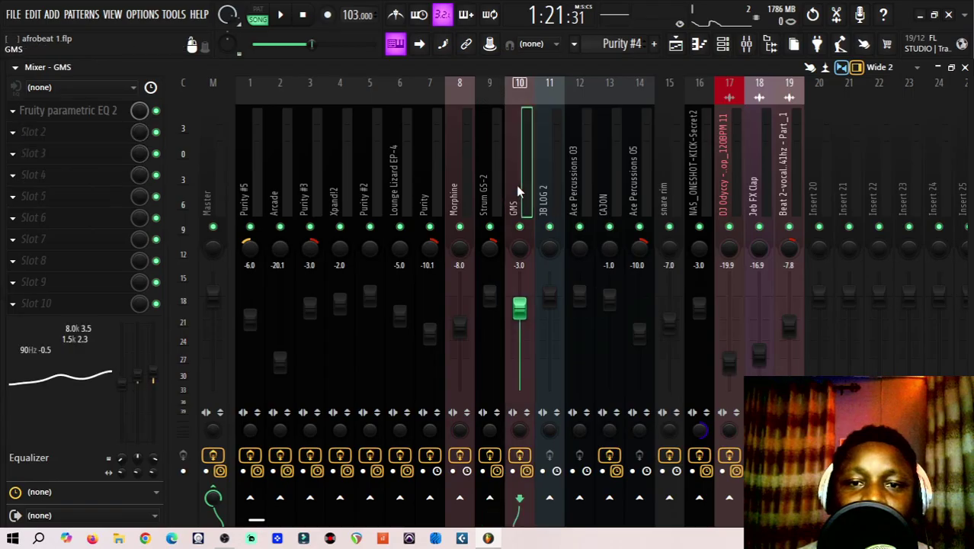
click(547, 197)
click(603, 187)
click(634, 183)
click(664, 190)
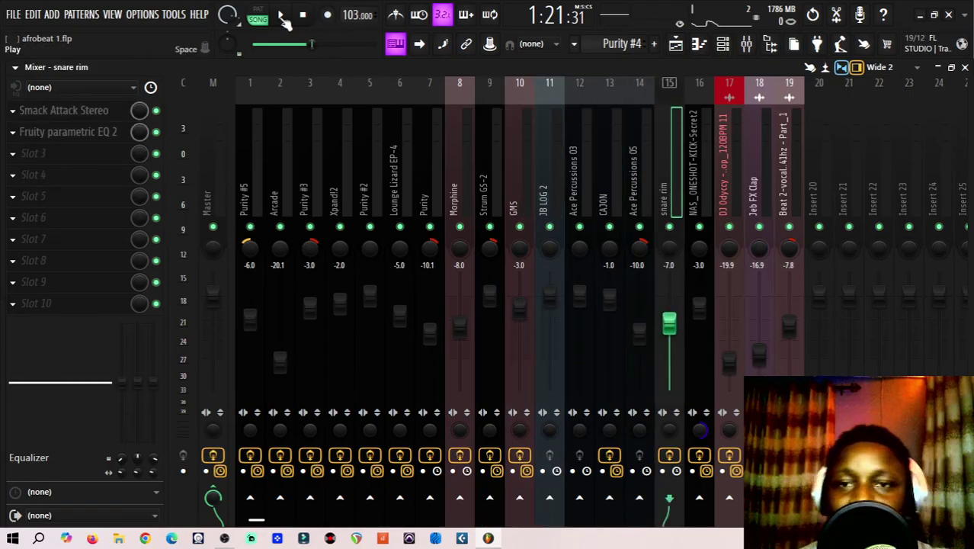